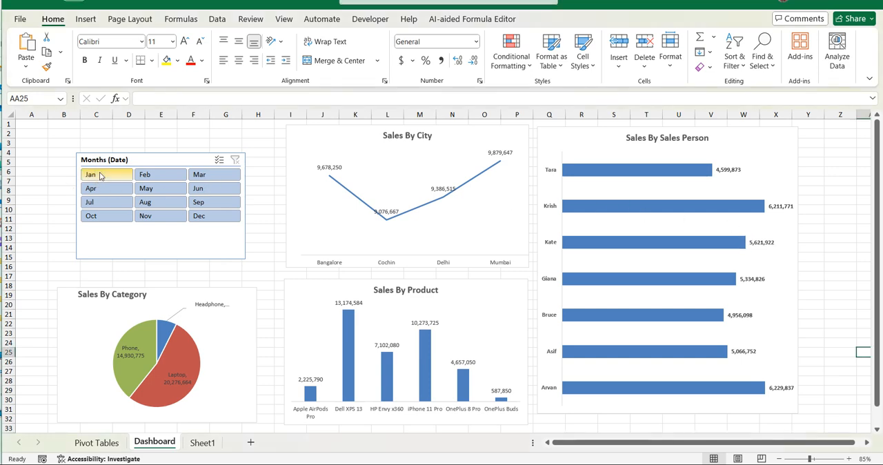
- Filter the dashboard charts by one month after another with the Months (Date) slicer, ending on Jul
click(175, 175)
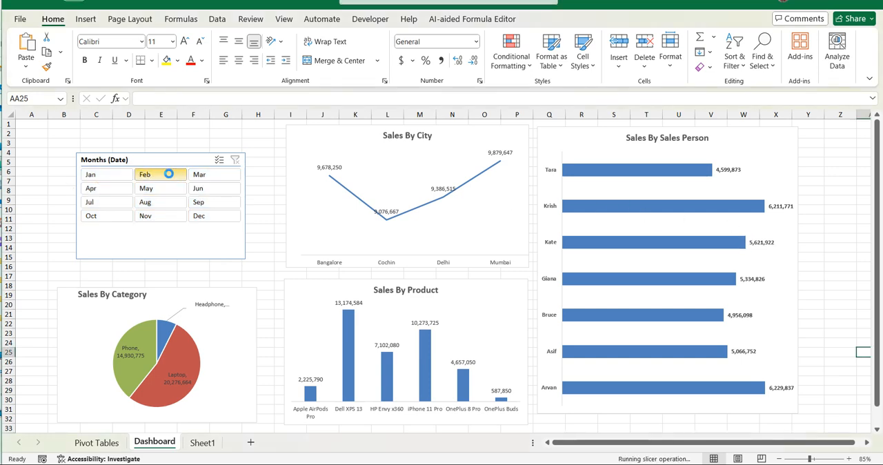
click(213, 177)
click(214, 189)
click(214, 203)
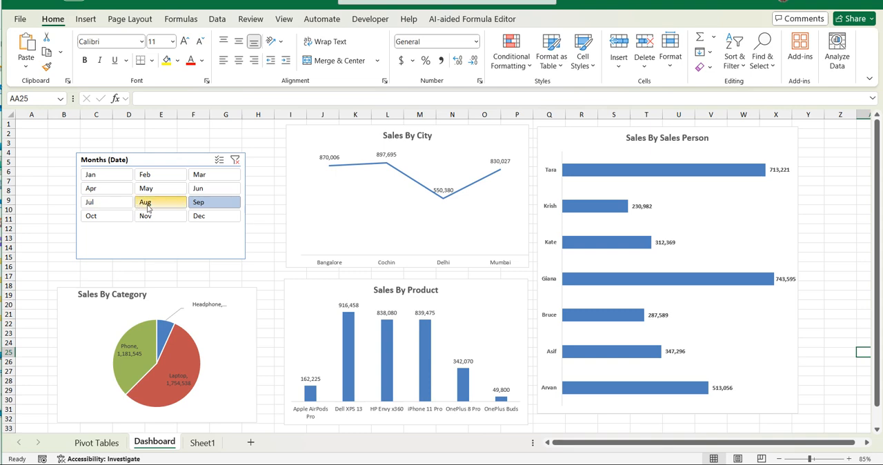
click(141, 204)
click(103, 204)
click(99, 219)
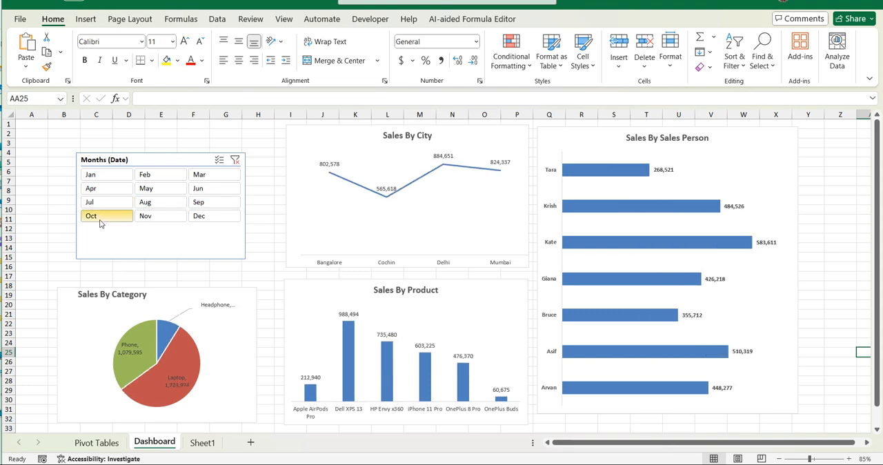
click(147, 218)
click(212, 220)
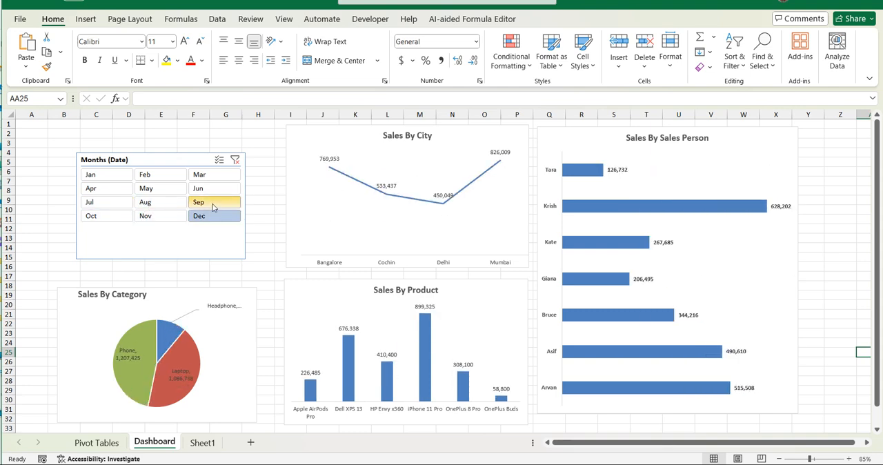
click(214, 204)
click(151, 205)
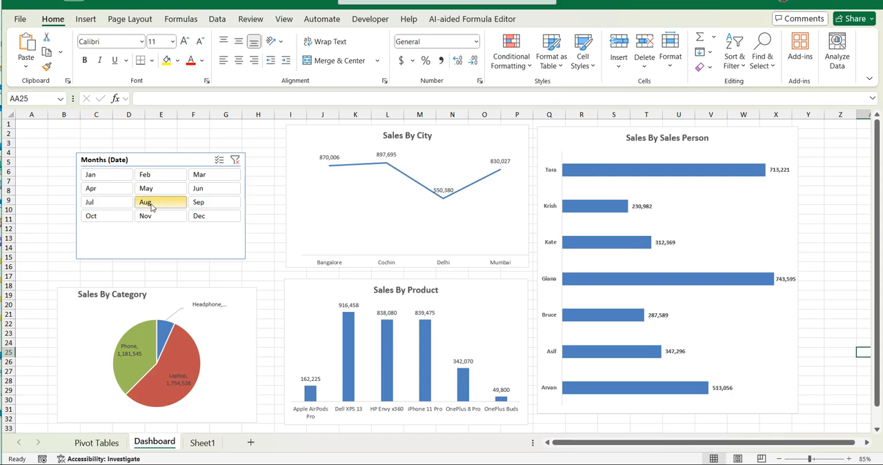
click(94, 203)
click(97, 188)
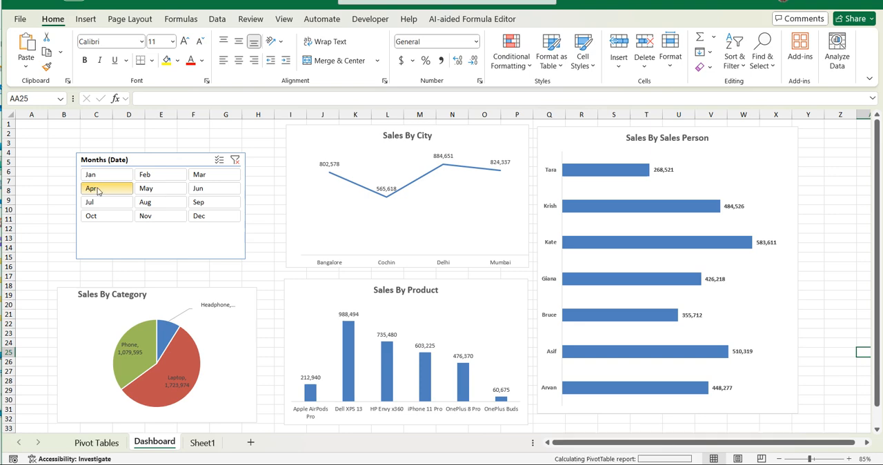
click(97, 174)
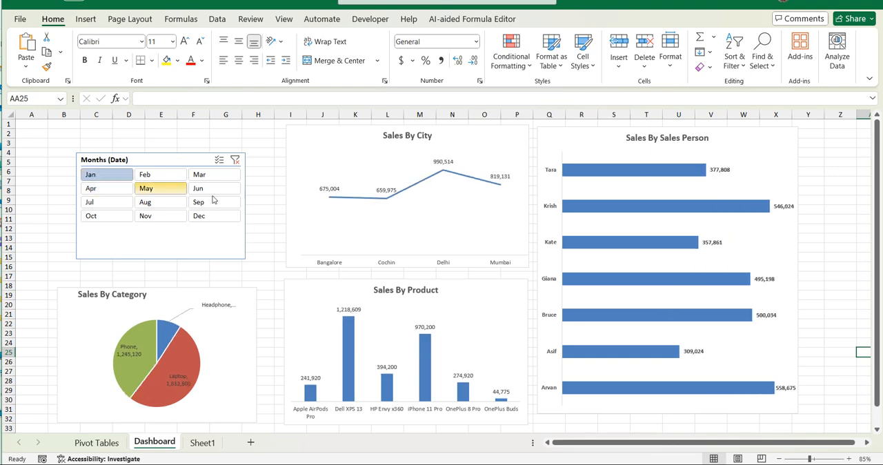
click(160, 176)
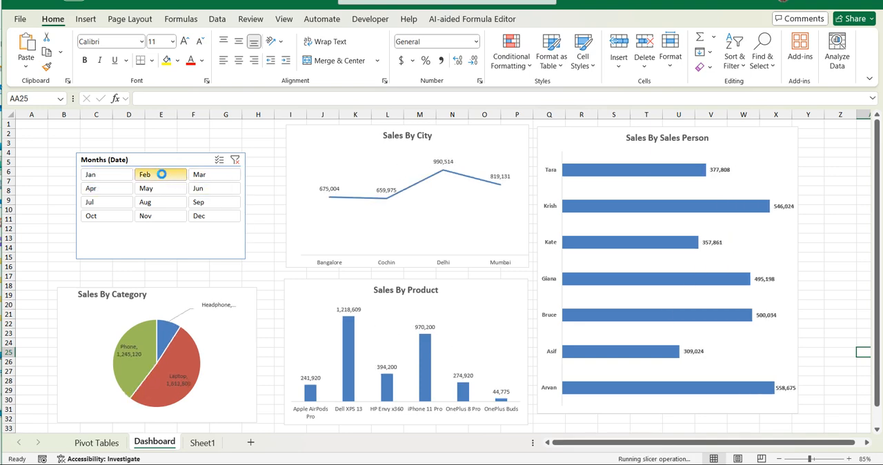
click(220, 177)
click(218, 189)
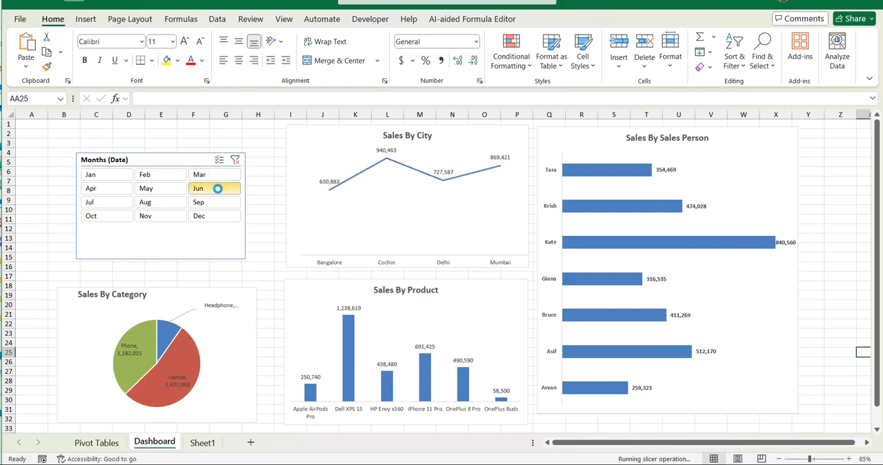
click(97, 189)
click(96, 174)
click(103, 192)
click(108, 203)
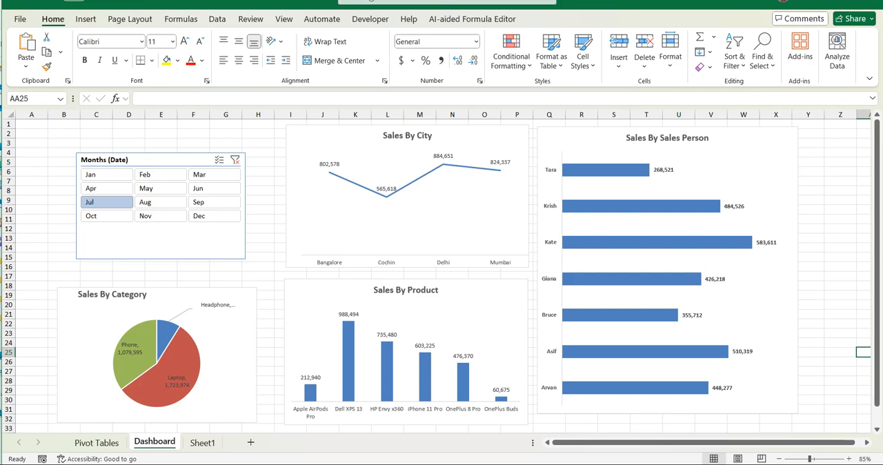
- Examine the source sales data on Sheet1, including its column headings and records
key(ctrl+Page_Down)
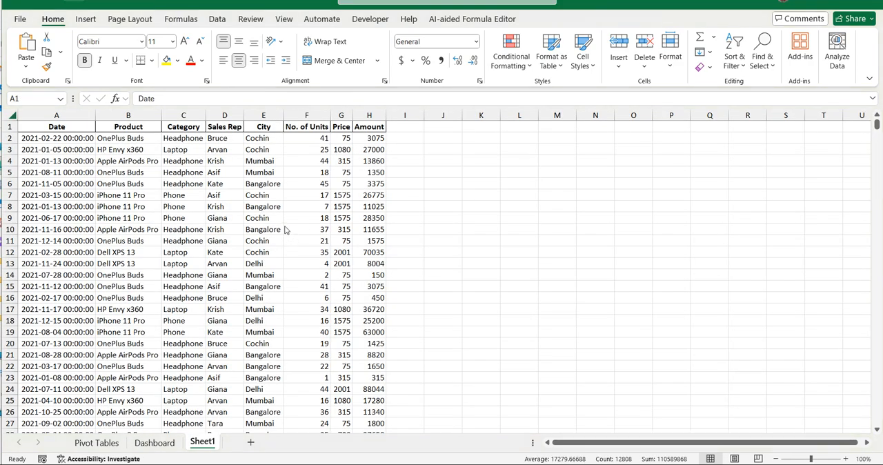
scroll(86, 220, down, 13)
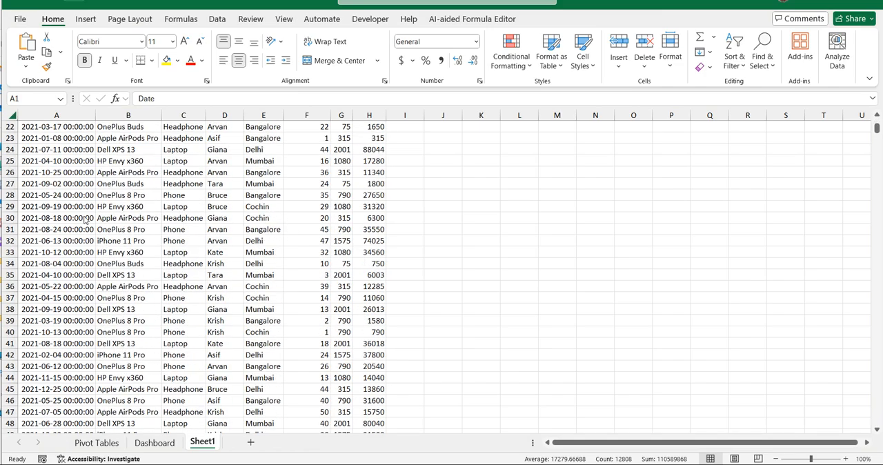
scroll(86, 220, down, 20)
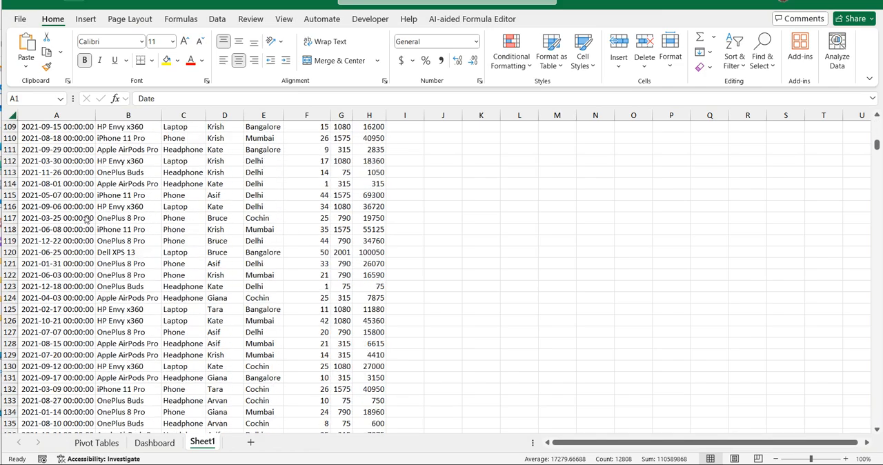
scroll(86, 218, up, 20)
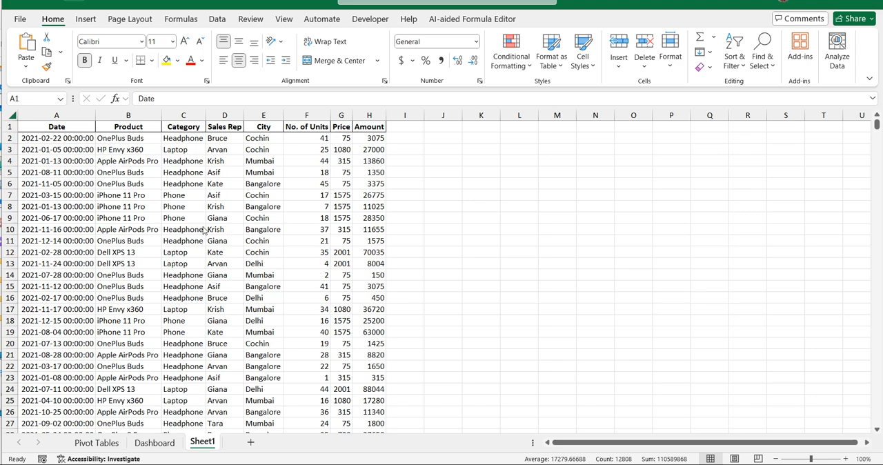
- Create a PivotTable on a new worksheet from Sheet1 columns A to H, with Product as rows and the sum of Amount as values
key(ctrl+a)
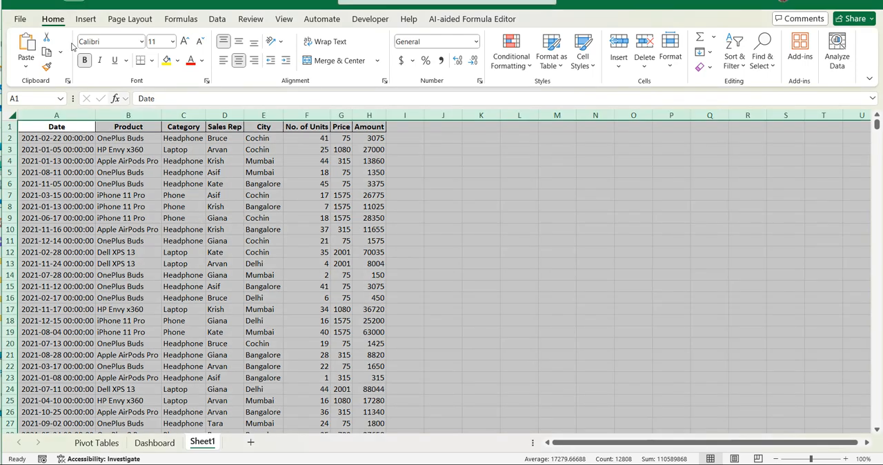
click(86, 20)
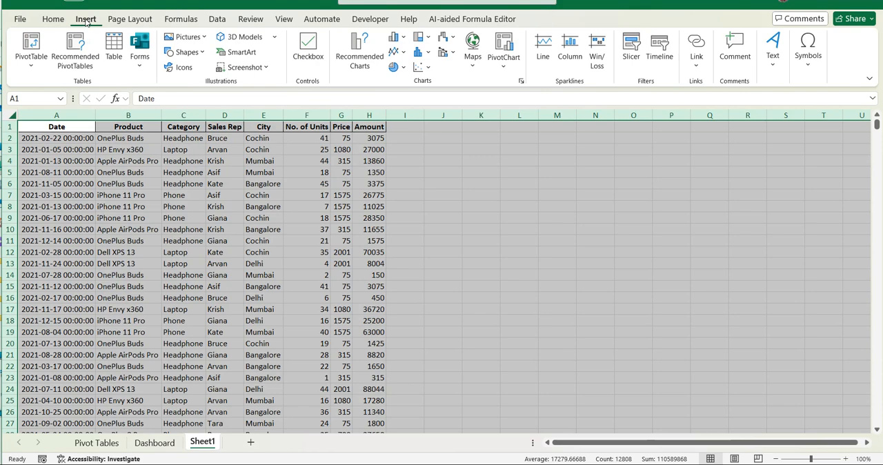
click(33, 52)
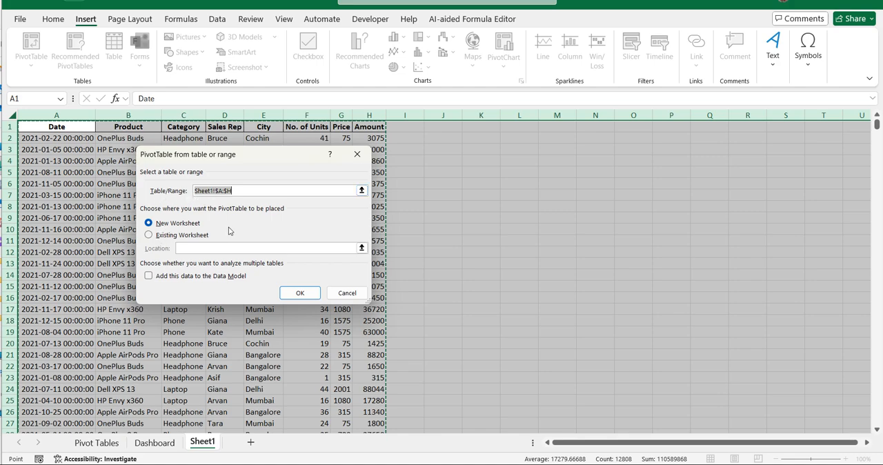
click(298, 293)
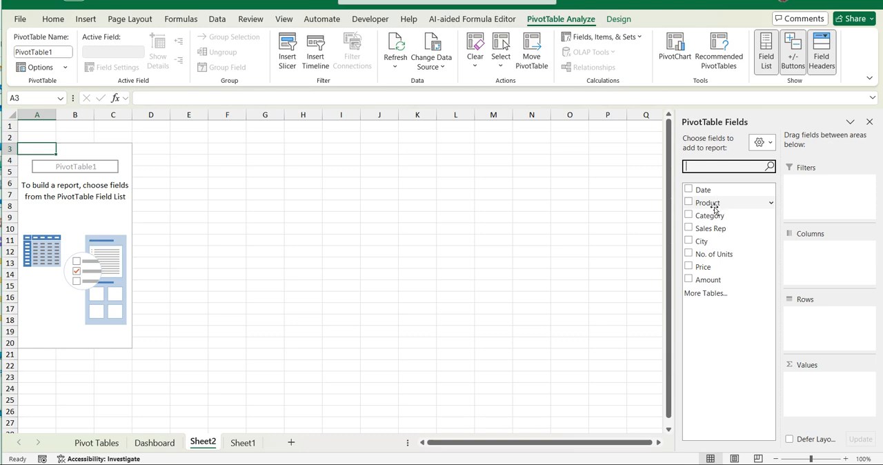
drag(708, 205, 834, 331)
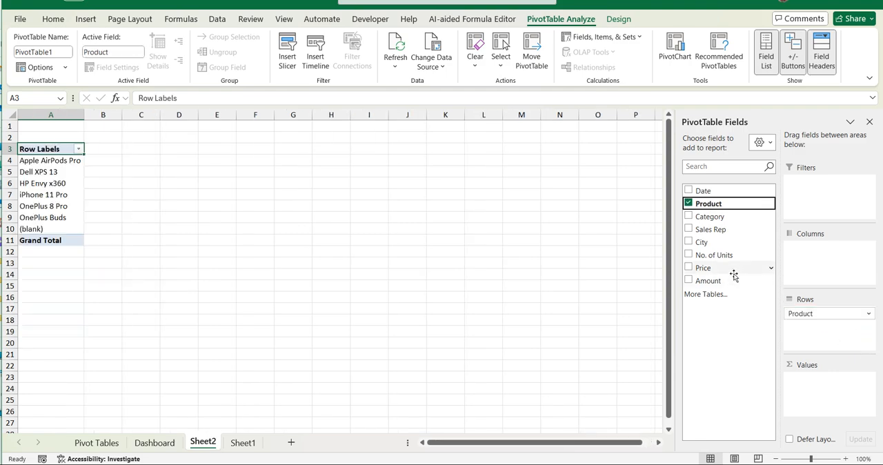
drag(725, 282, 831, 393)
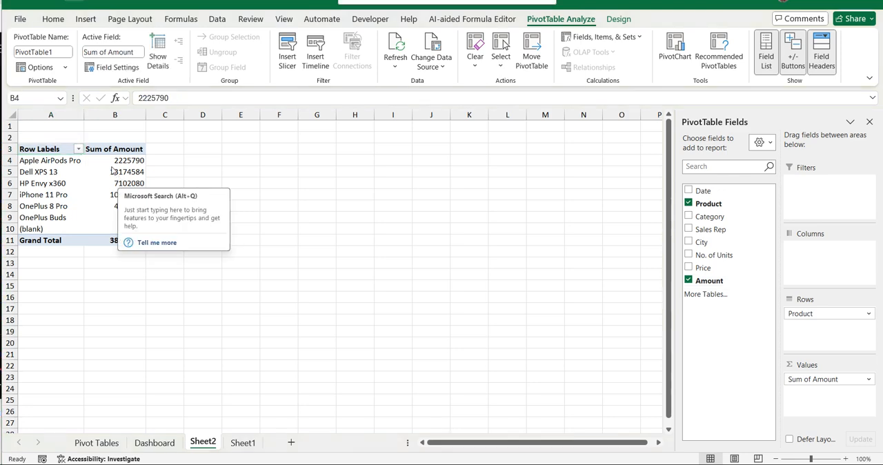
- Format the Sum of Amount values, including the grand total, as Number with a 1000 separator and 0 decimal places
click(112, 169)
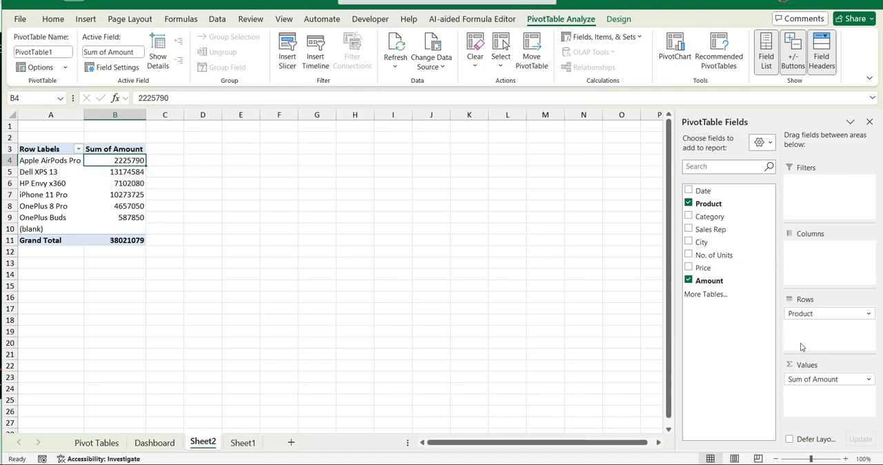
drag(112, 161, 123, 238)
right_click(121, 170)
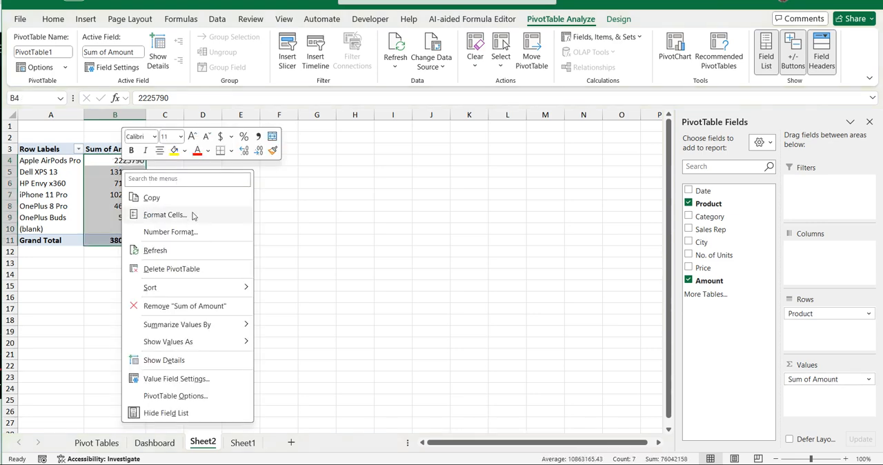
click(169, 215)
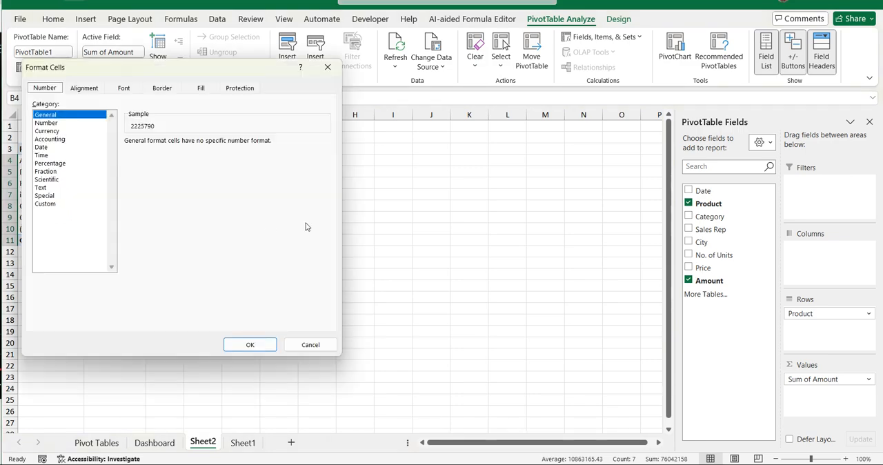
click(55, 123)
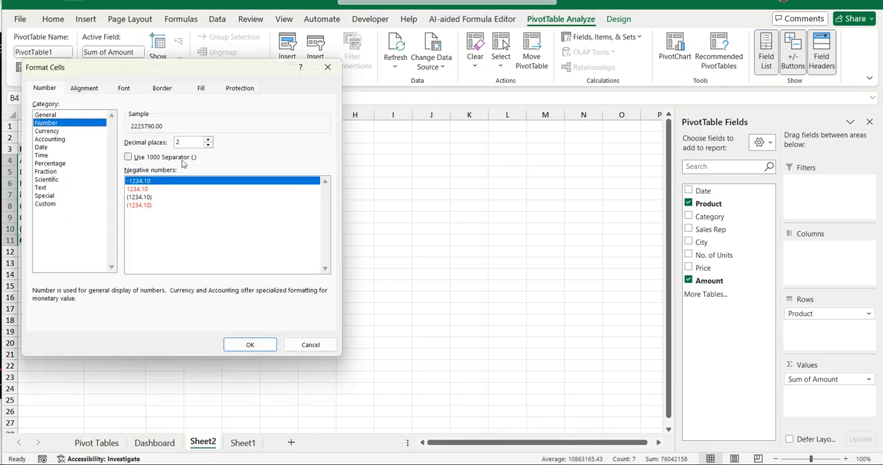
click(129, 157)
click(208, 145)
click(208, 145)
click(237, 345)
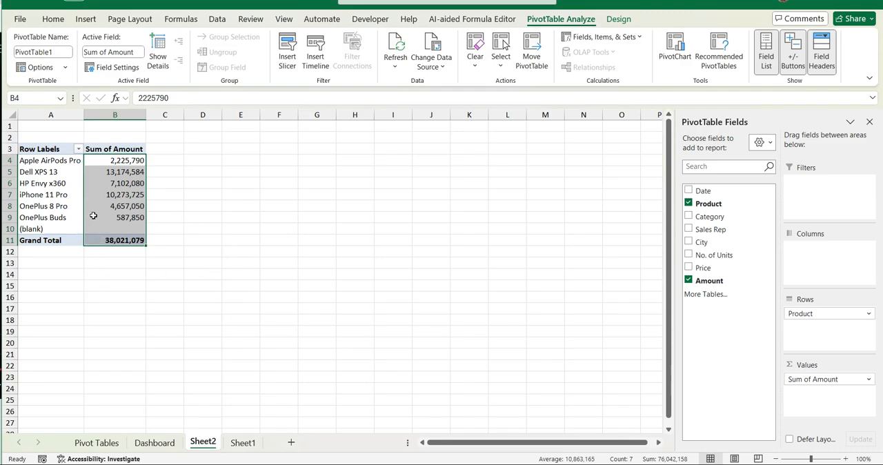
click(62, 204)
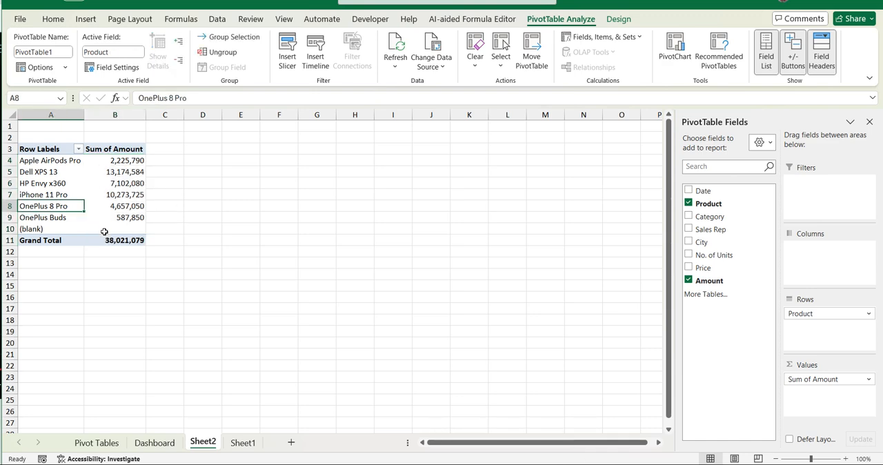
- Copy the whole product PivotTable to cell D3 and autofit columns D and E to their contents
mouse_move(109, 229)
drag(34, 149, 115, 246)
key(ctrl+c)
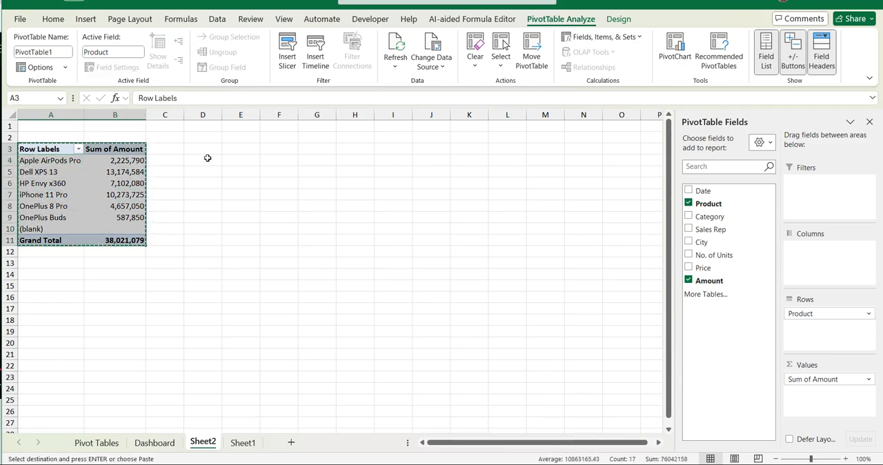
click(196, 148)
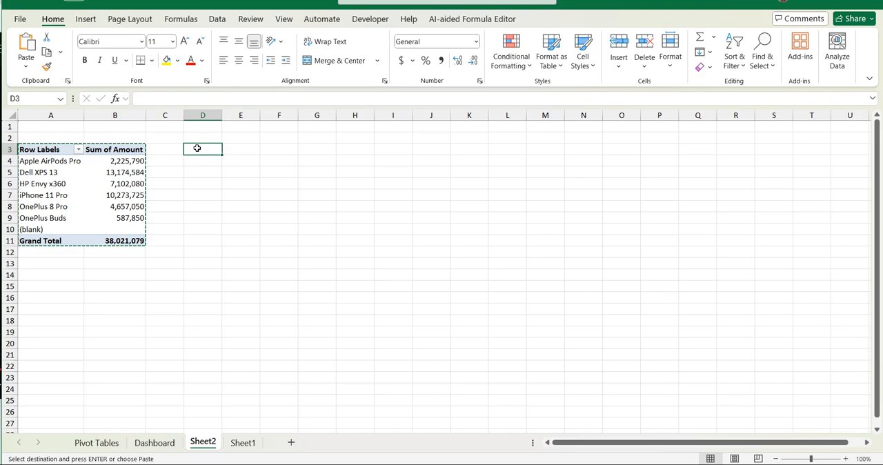
key(ctrl+v)
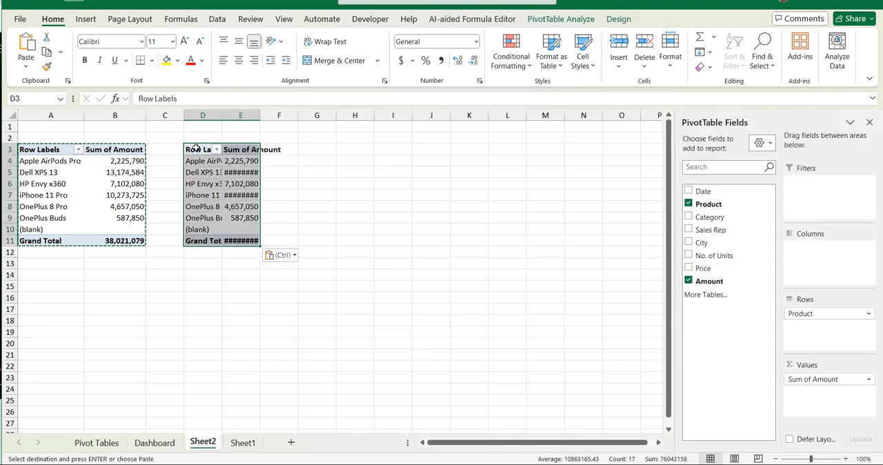
double_click(221, 112)
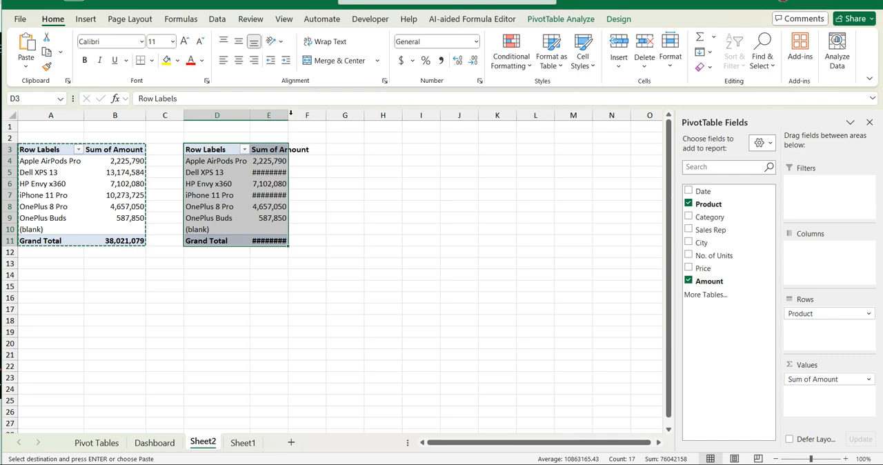
double_click(289, 112)
- Replace Product with City as the row field of the PivotTable copy at D3
click(289, 173)
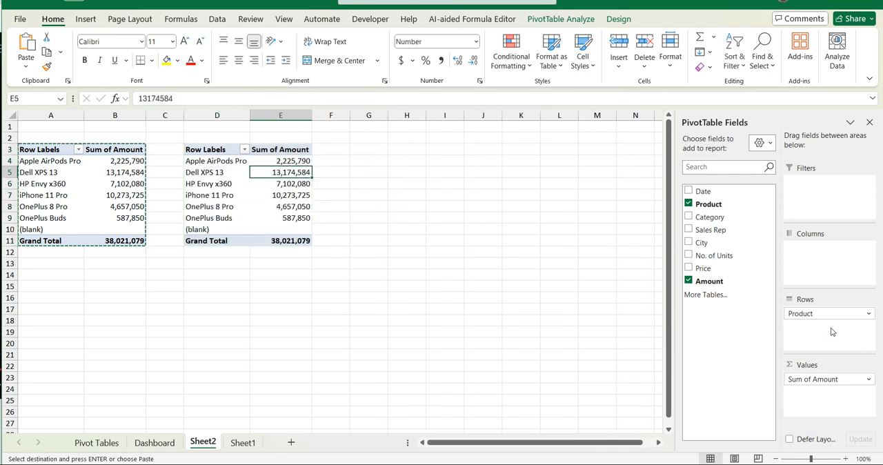
click(689, 204)
drag(693, 243, 838, 332)
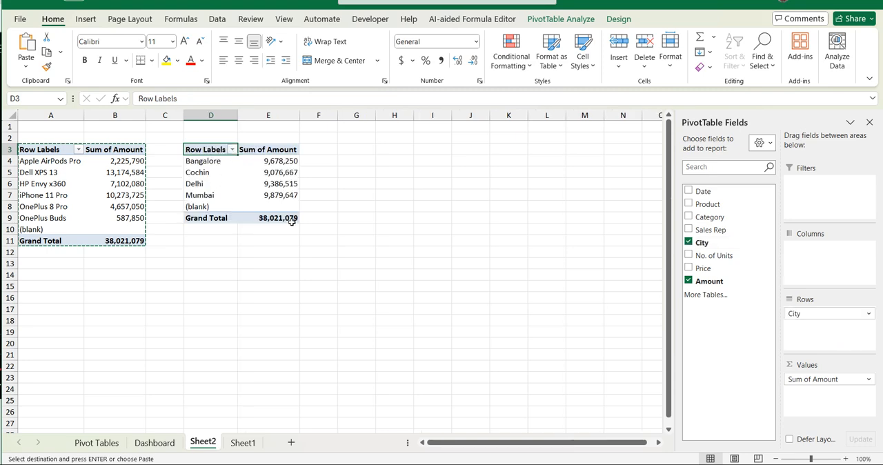
- Paste another copy of the product PivotTable at cell G3
drag(201, 151, 288, 216)
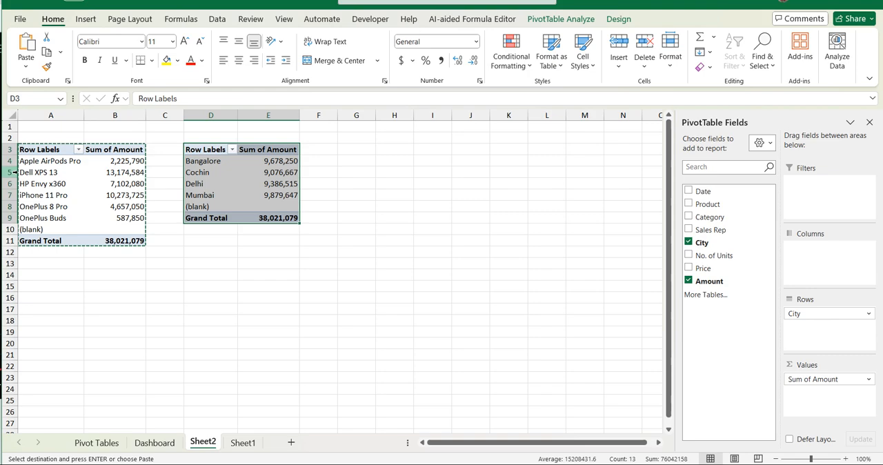
click(352, 150)
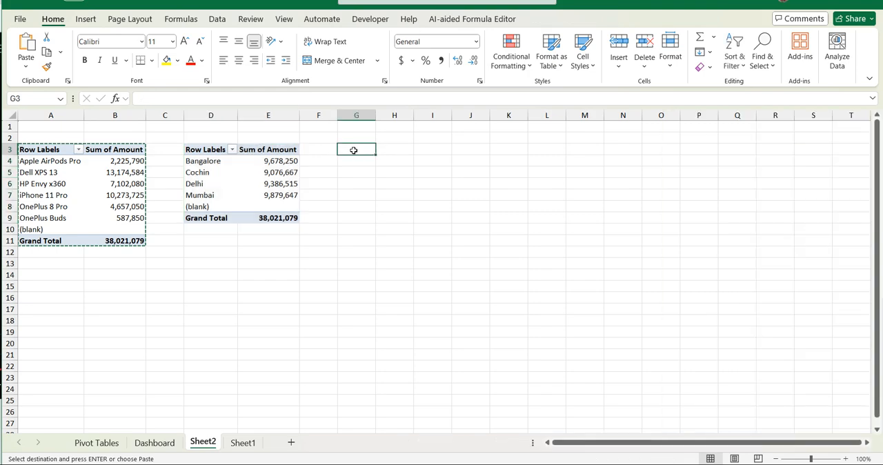
key(ctrl+v)
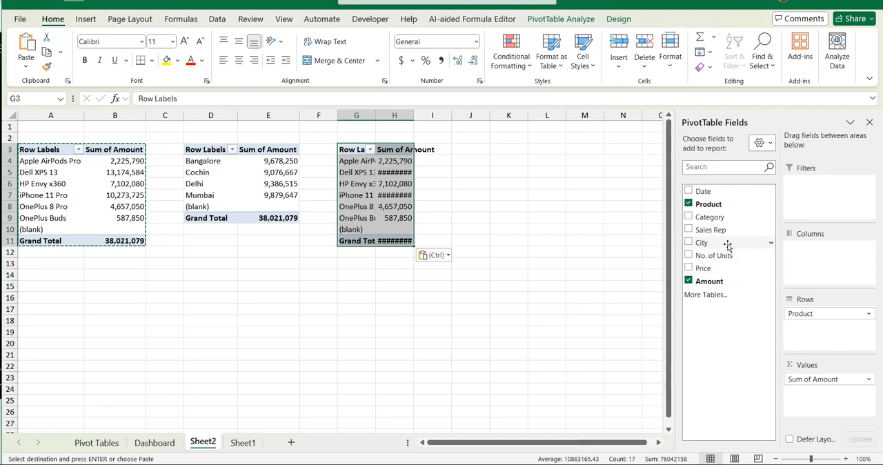
- Replace Product with Category as the row field of the PivotTable copy at G3
click(688, 204)
drag(690, 219, 808, 318)
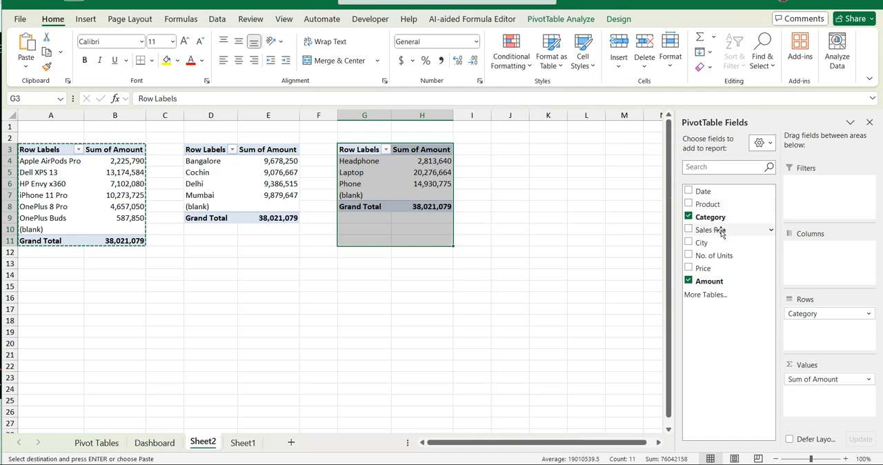
- Paste another copy of the product PivotTable at cell J3 and widen columns J and K to fit their contents
click(505, 150)
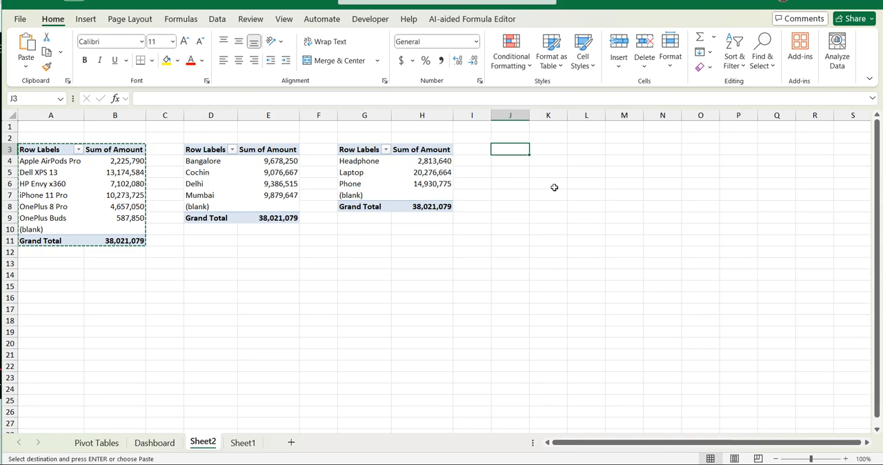
key(ctrl+v)
key(ctrl)
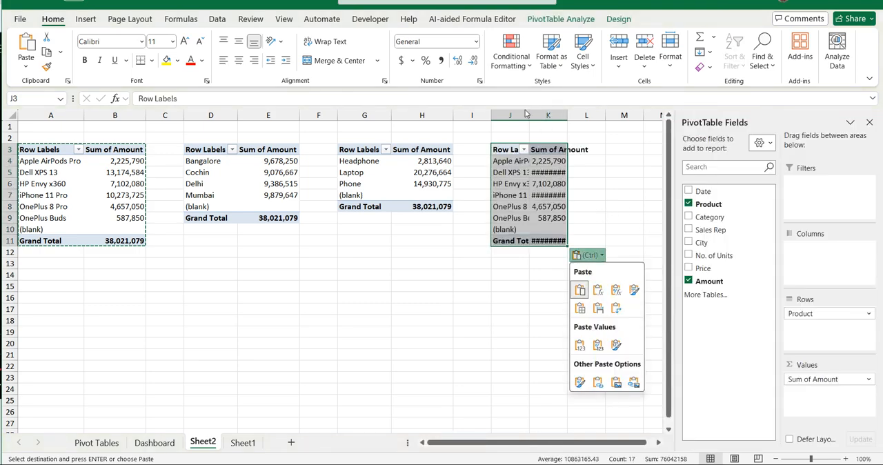
drag(530, 114, 619, 115)
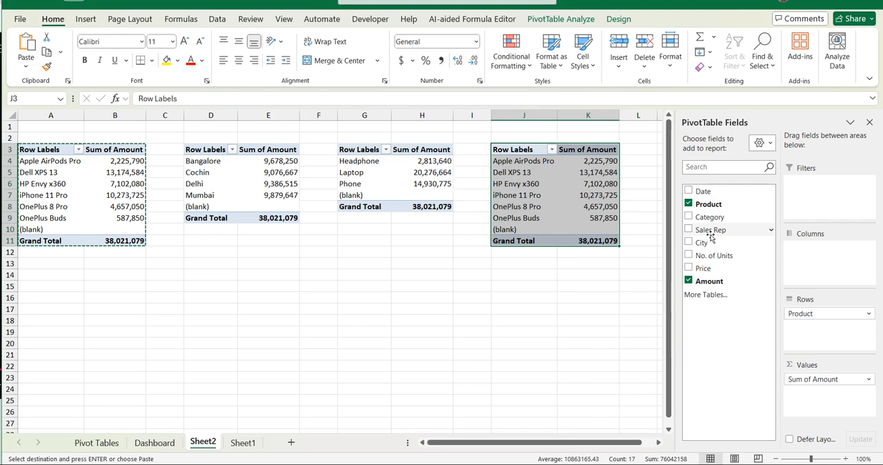
- Replace Product with Sales Rep as the row field of the PivotTable copy at J3
click(688, 204)
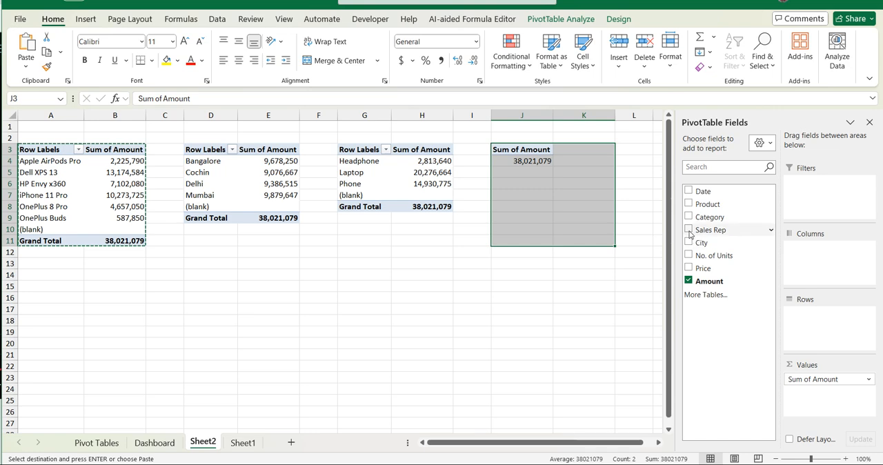
click(689, 231)
mouse_move(585, 242)
mouse_down()
mouse_move(581, 266)
mouse_move(579, 256)
mouse_up()
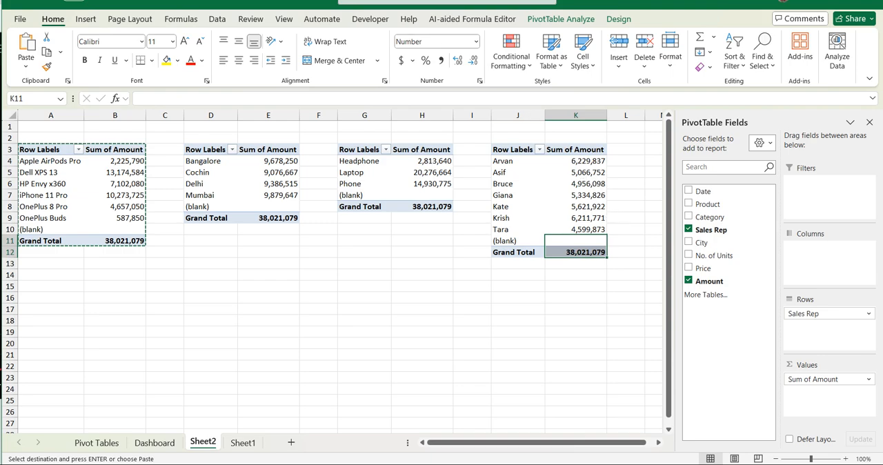
- Paste another copy of the product PivotTable at cell M3
scroll(552, 207, right, 1)
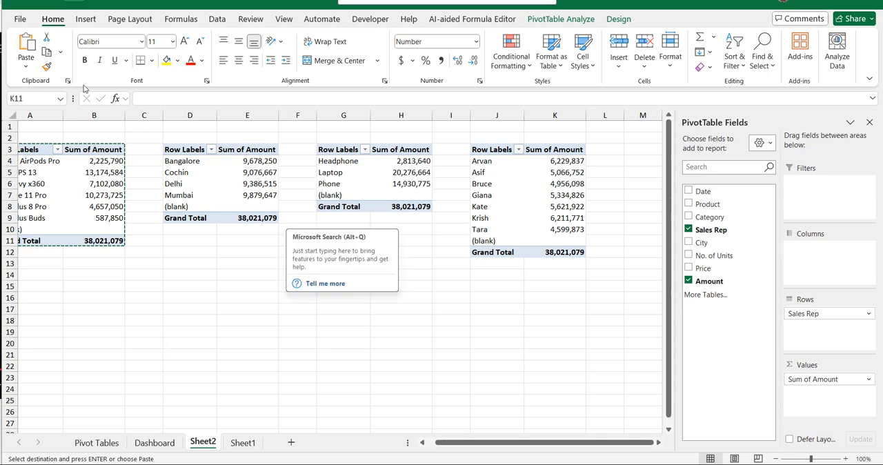
click(635, 149)
key(ctrl+v)
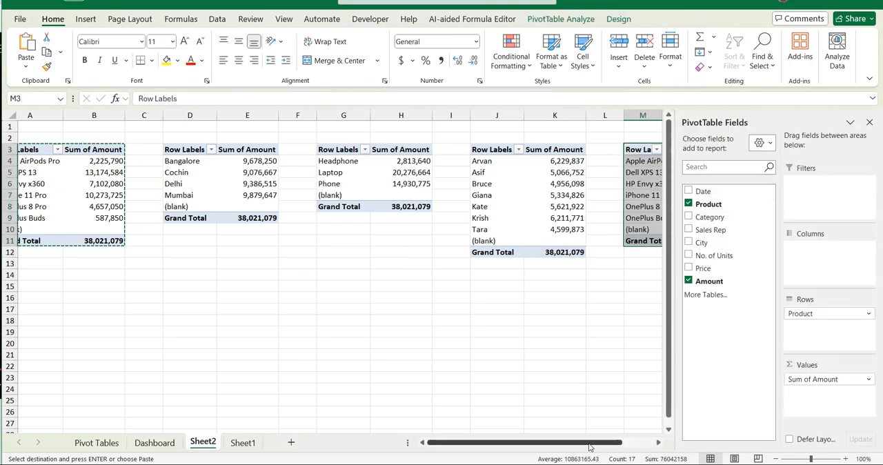
drag(590, 444, 621, 444)
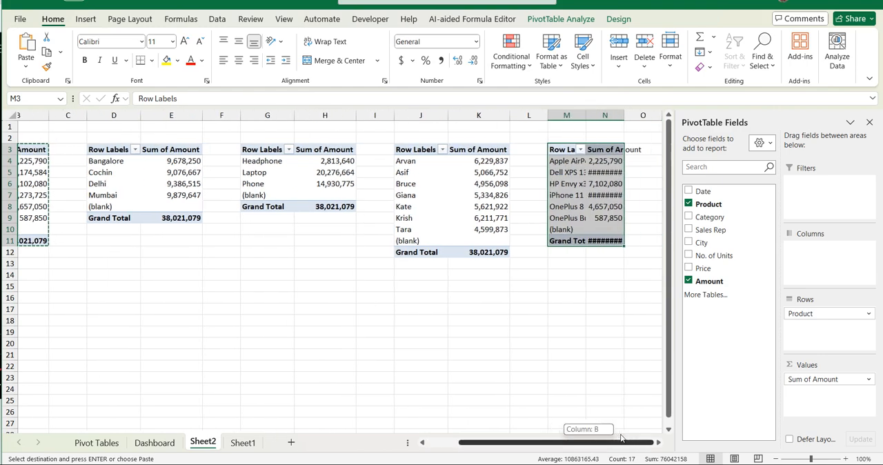
- Replace Product with Date in the PivotTable at M3, keeping only Months (Date) as the row field
click(692, 205)
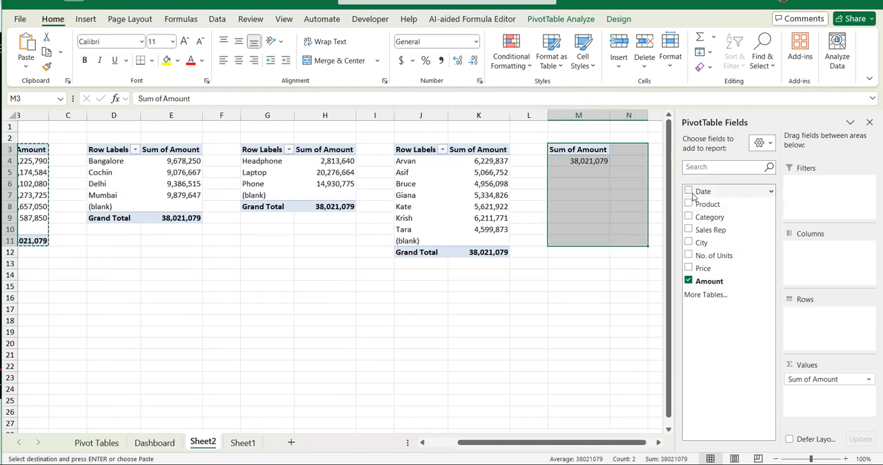
click(688, 191)
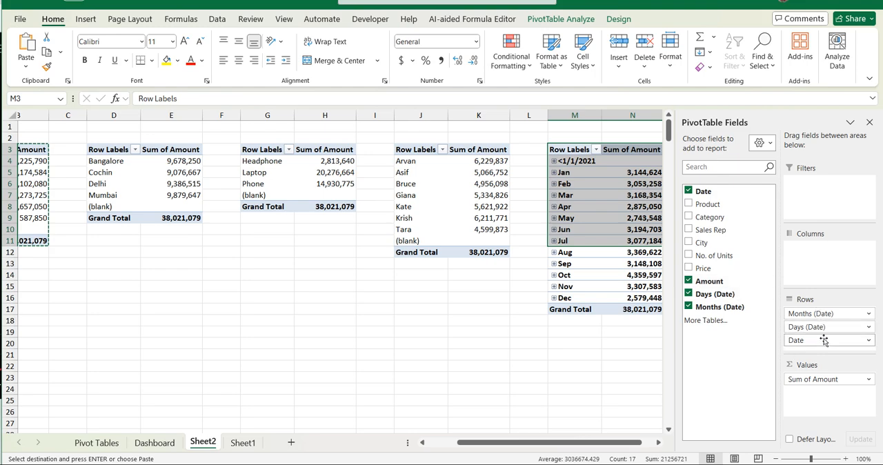
mouse_move(824, 343)
mouse_down()
mouse_move(619, 372)
mouse_move(815, 349)
mouse_up()
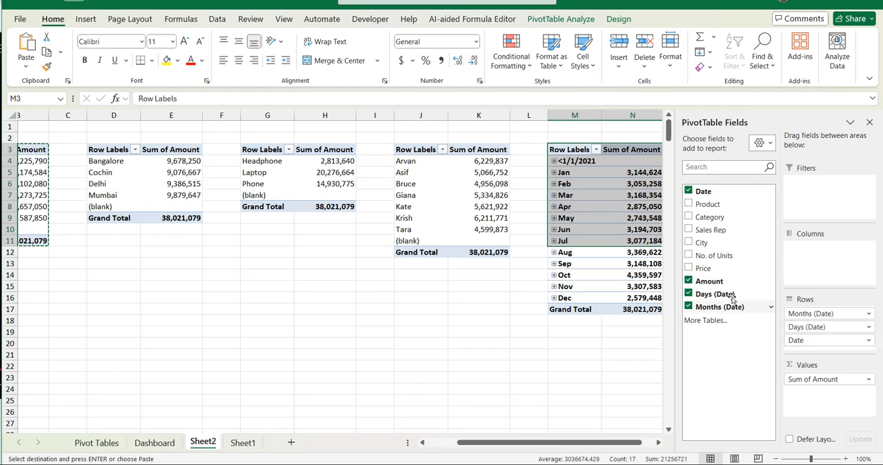
click(690, 294)
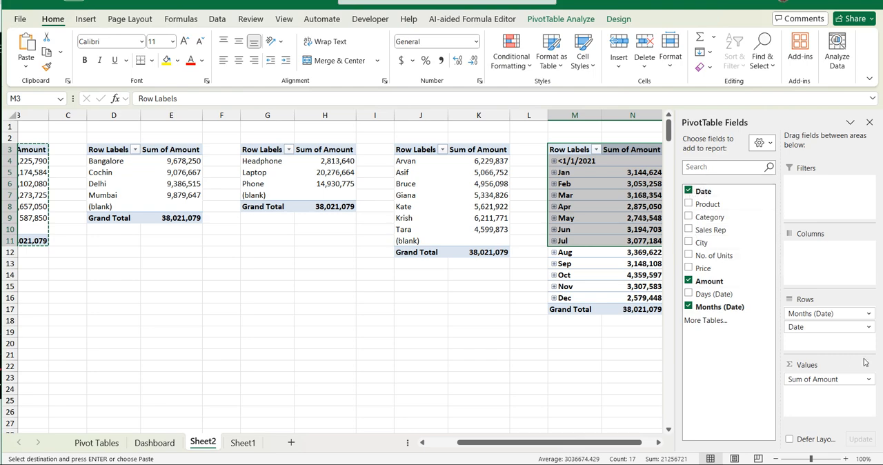
click(688, 191)
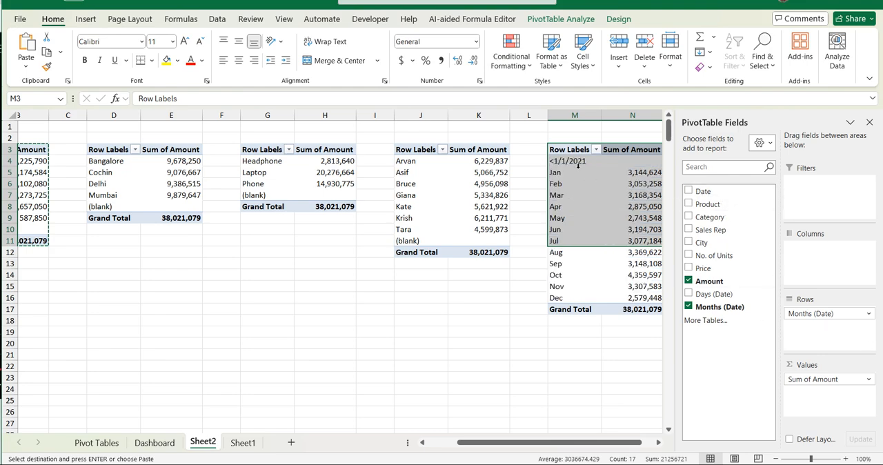
click(587, 229)
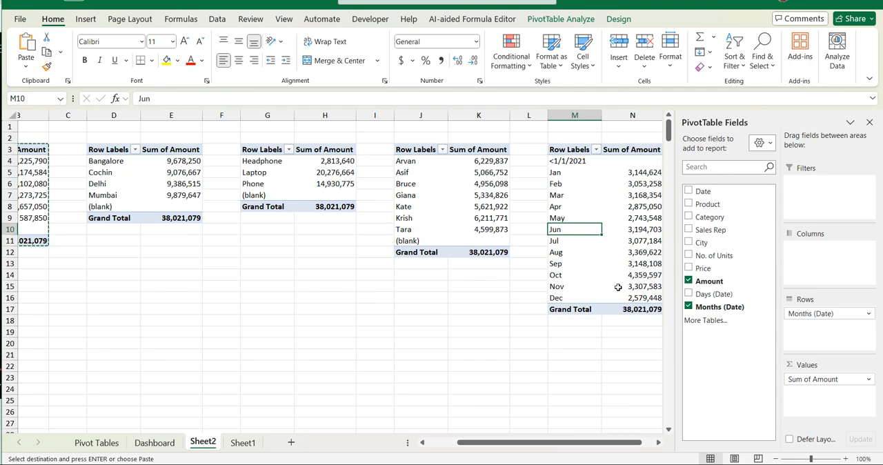
- Name the product PivotTable at A3 "Product"
click(587, 445)
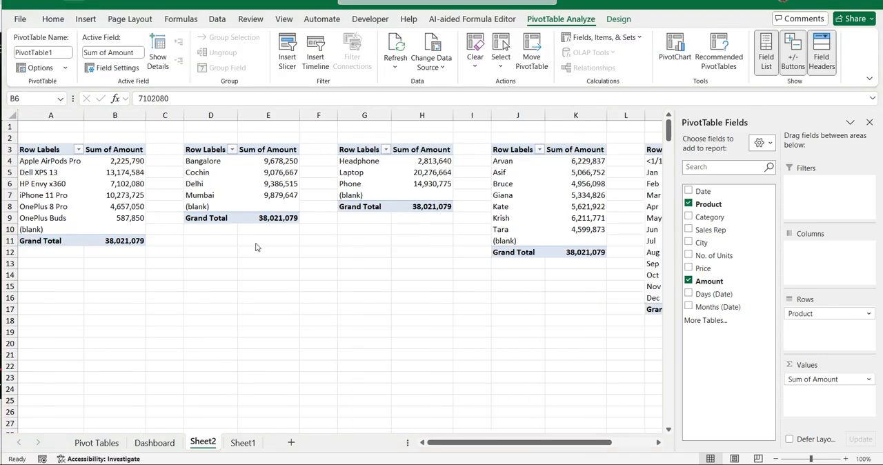
click(54, 184)
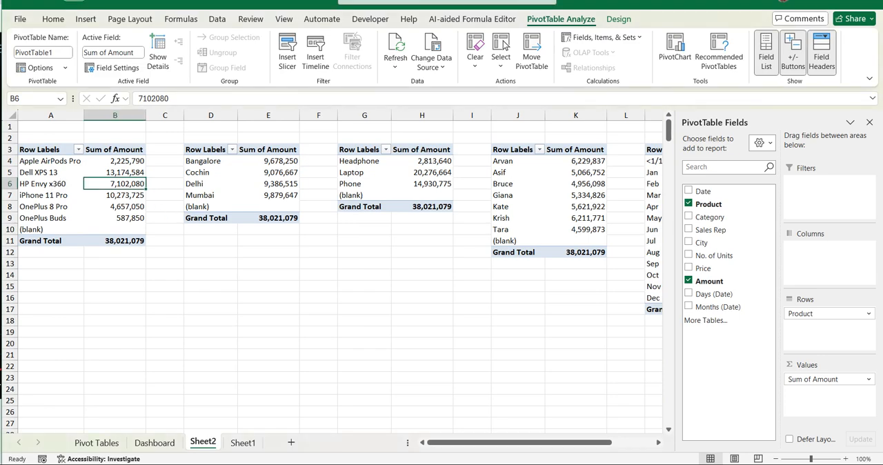
click(863, 371)
click(62, 167)
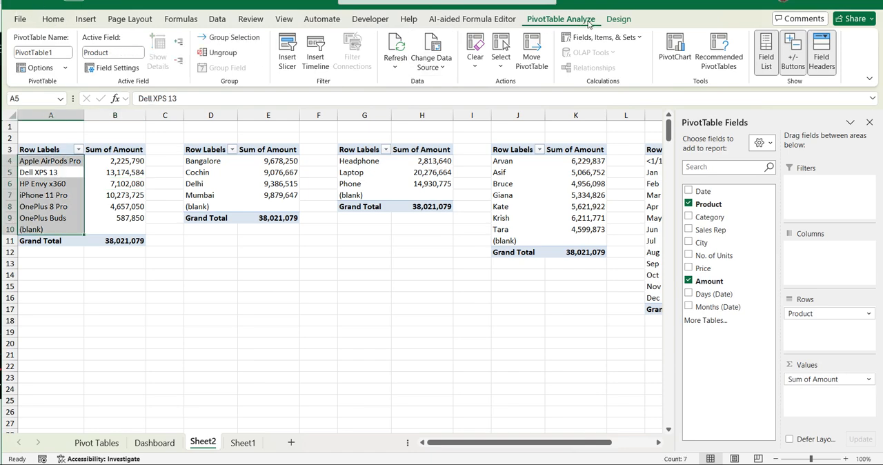
click(60, 51)
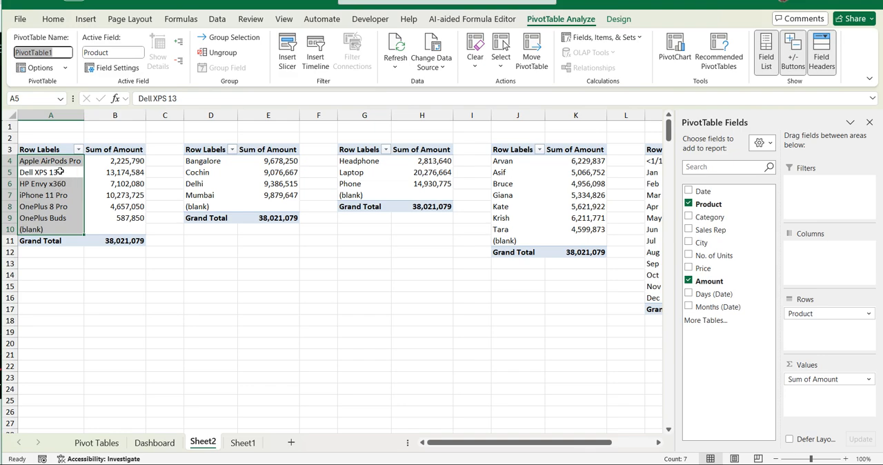
text(Product)
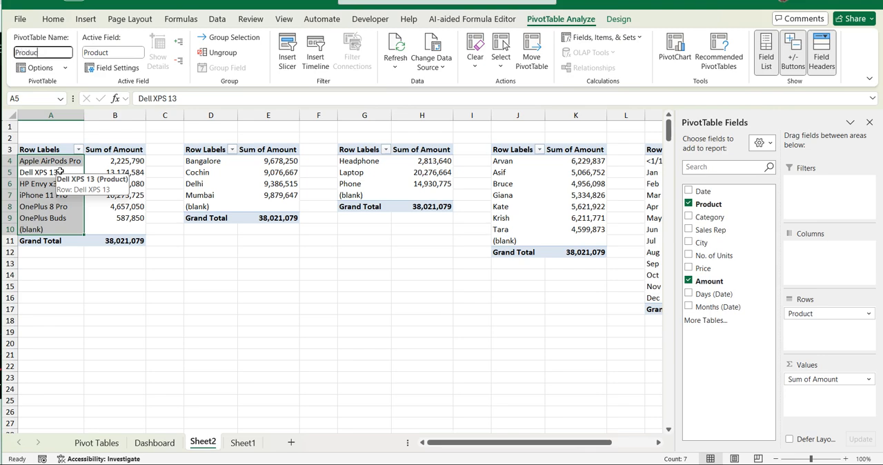
- Name the city PivotTable at D3 "City"
click(237, 187)
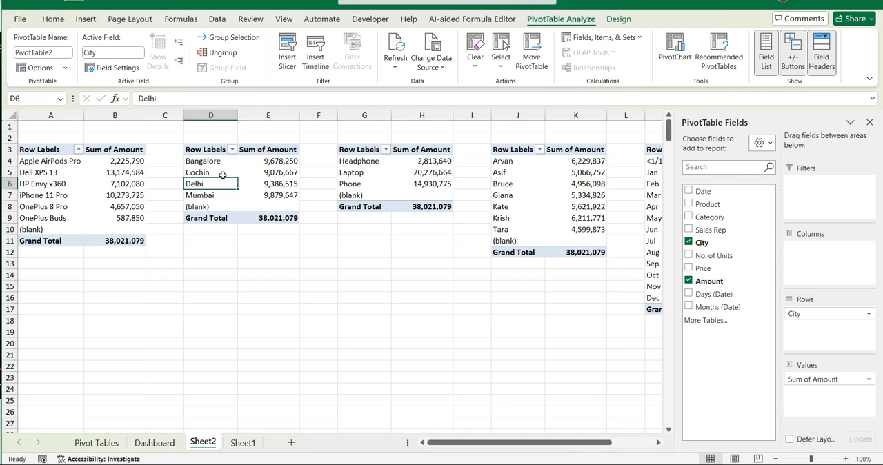
click(67, 53)
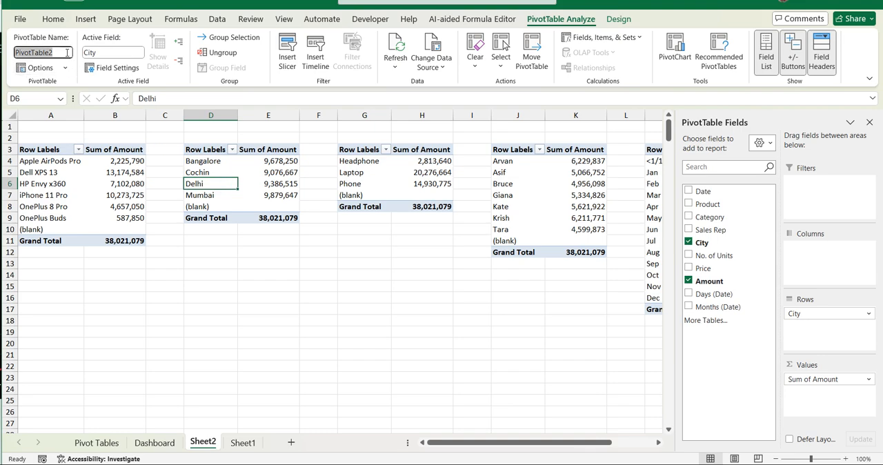
text(City)
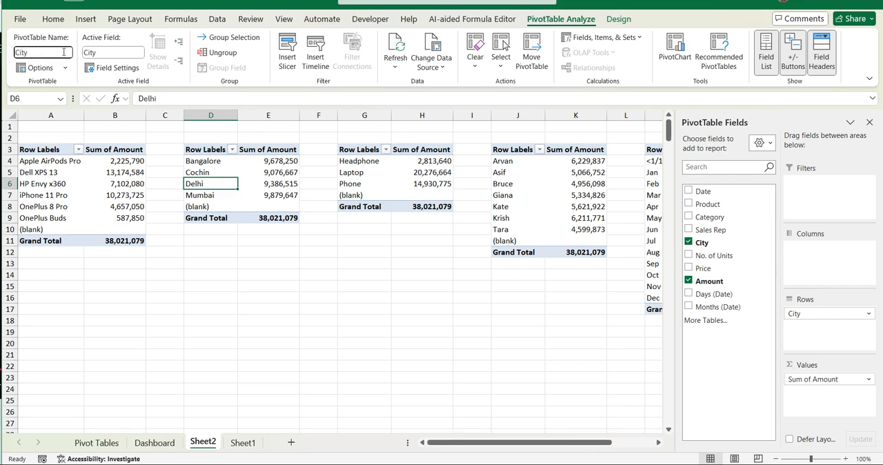
- Name the category PivotTable at G3 "Category"
click(360, 178)
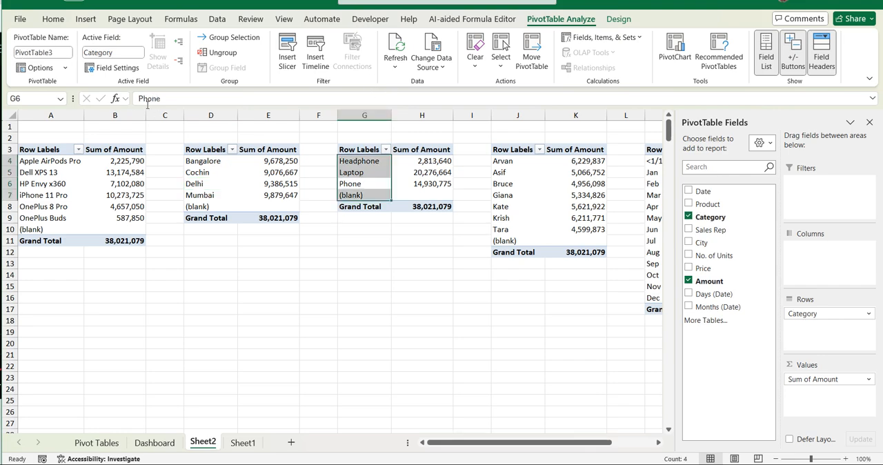
click(67, 52)
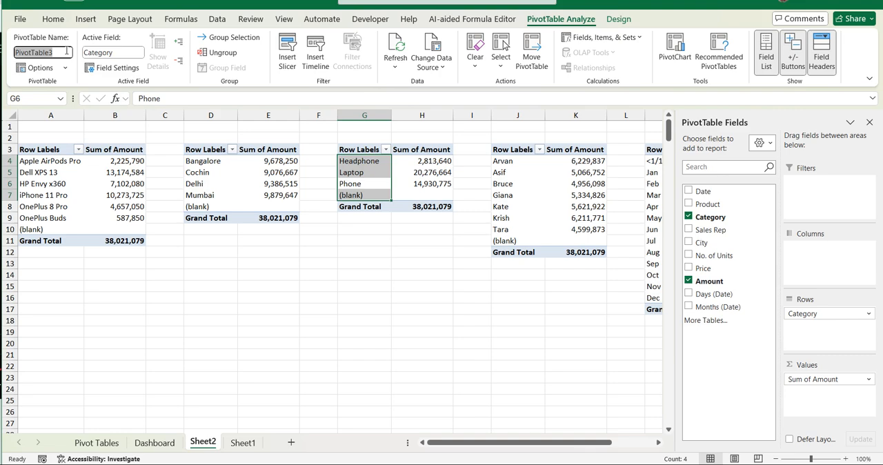
text(Cat)
key(BackSpace)
key(BackSpace)
key(BackSpace)
text(gory)
- Name the sales rep PivotTable at J3 "Sales Person"
click(521, 175)
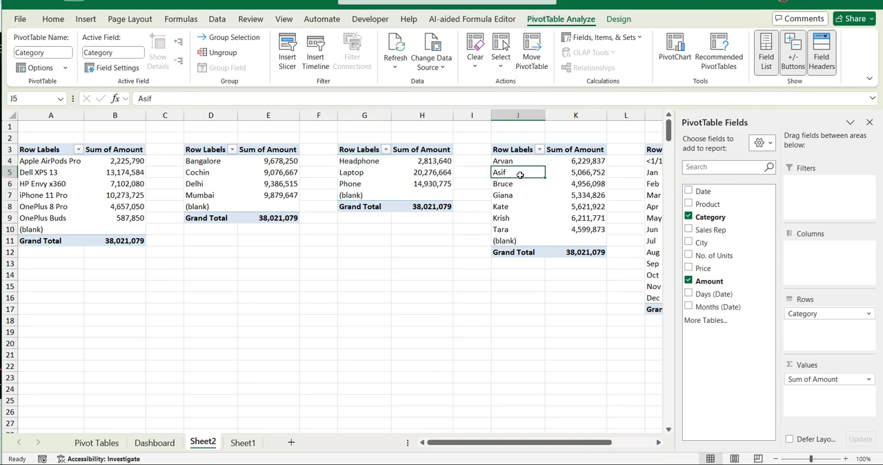
double_click(69, 52)
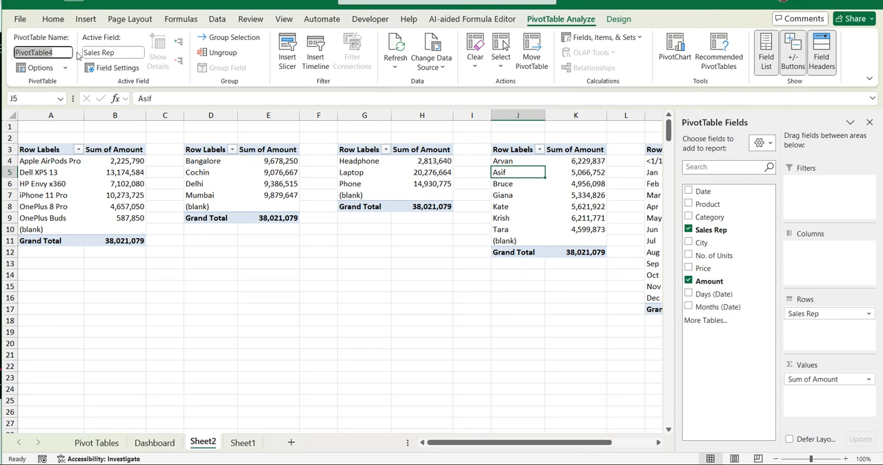
text(Sa)
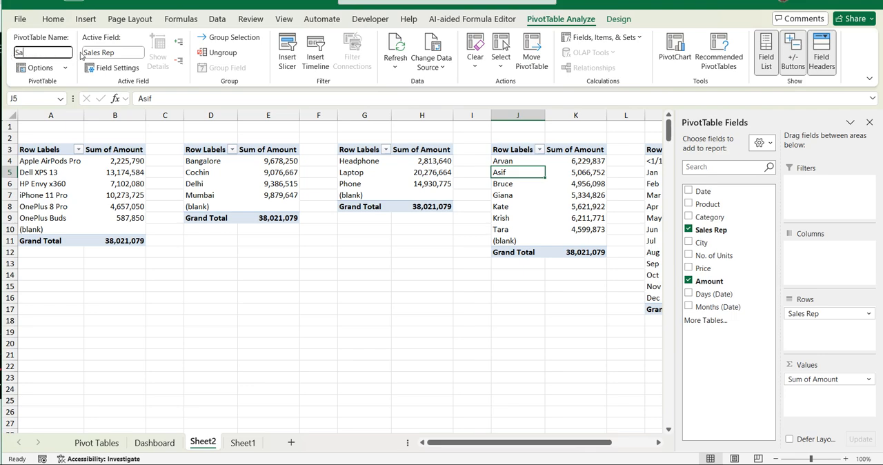
text(les Person)
- Name the monthly PivotTable at M3 "Month"
click(649, 232)
click(58, 52)
drag(15, 53, 84, 72)
text(Month)
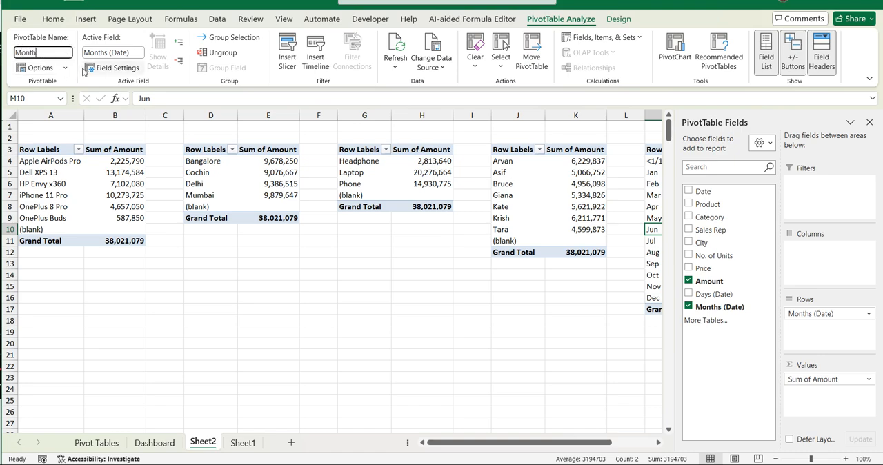
key(Return)
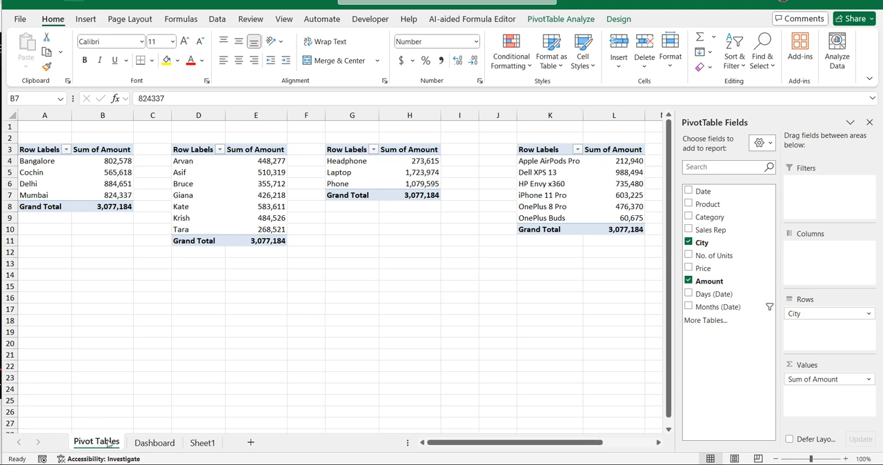
- Check the PivotTable names of the city, sales rep and category tables on the Pivot Tables sheet
click(49, 165)
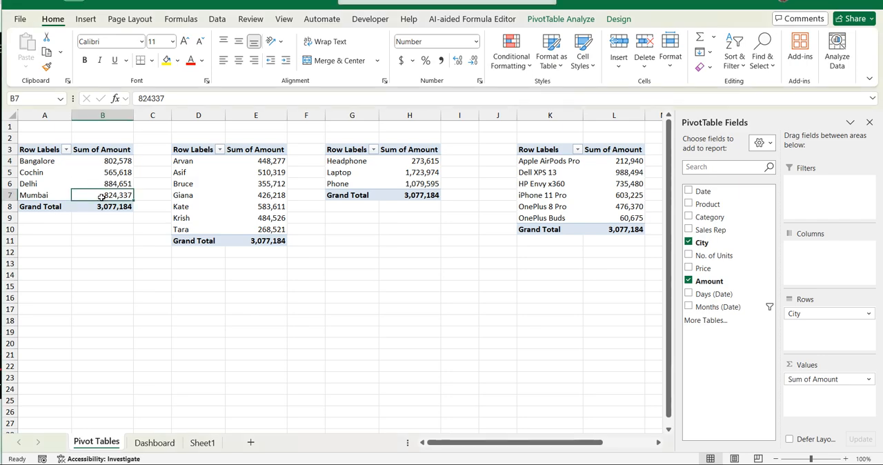
click(48, 171)
click(555, 21)
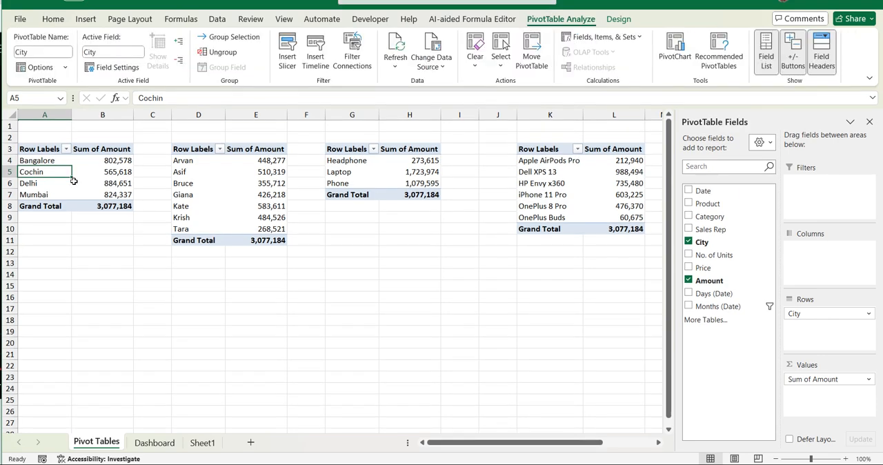
click(228, 180)
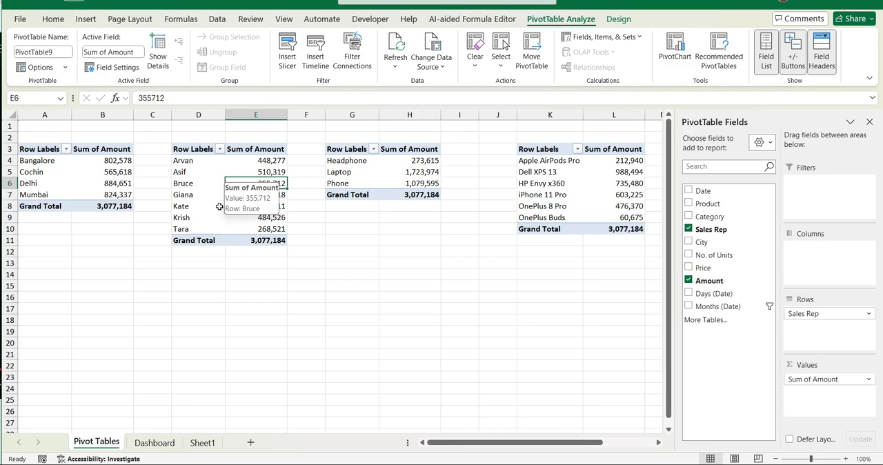
click(187, 184)
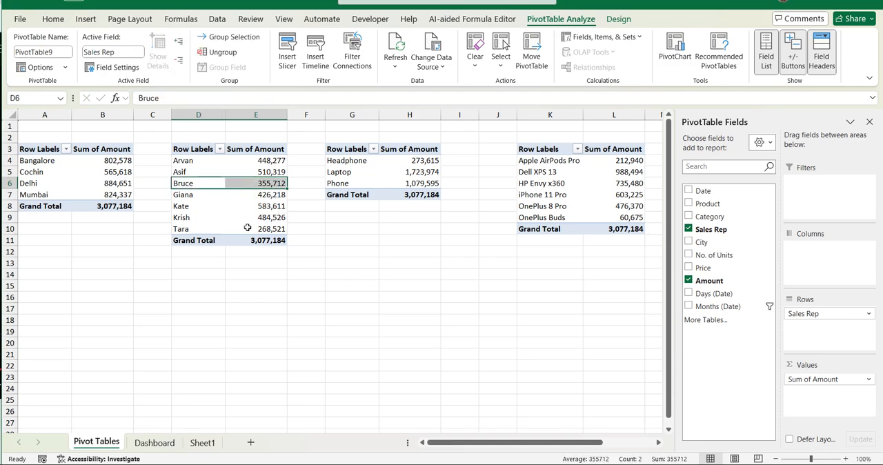
click(373, 174)
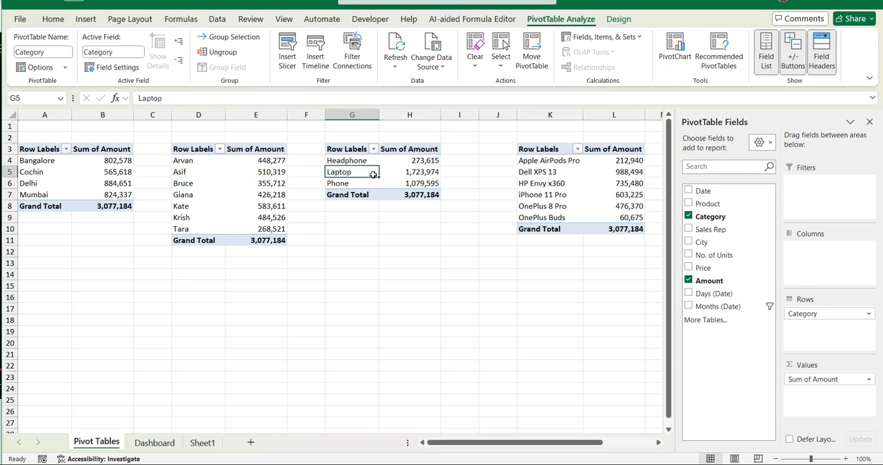
- Insert a 2-D line PivotChart based on the city PivotTable at A3
click(570, 187)
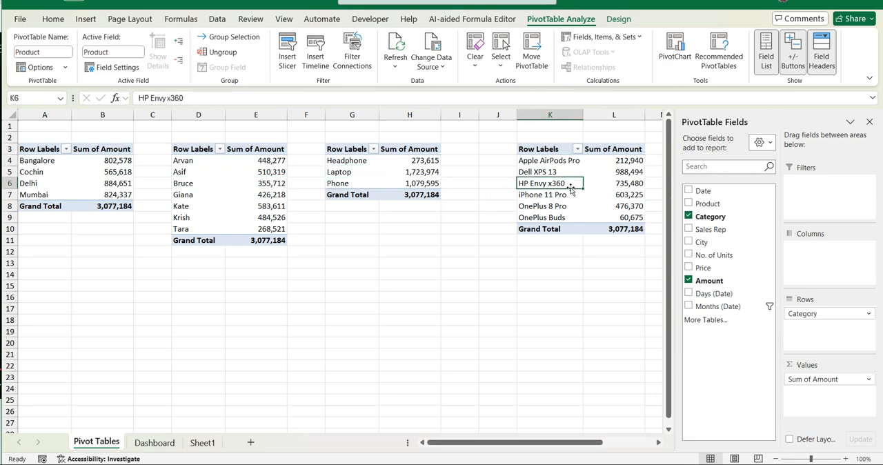
click(43, 174)
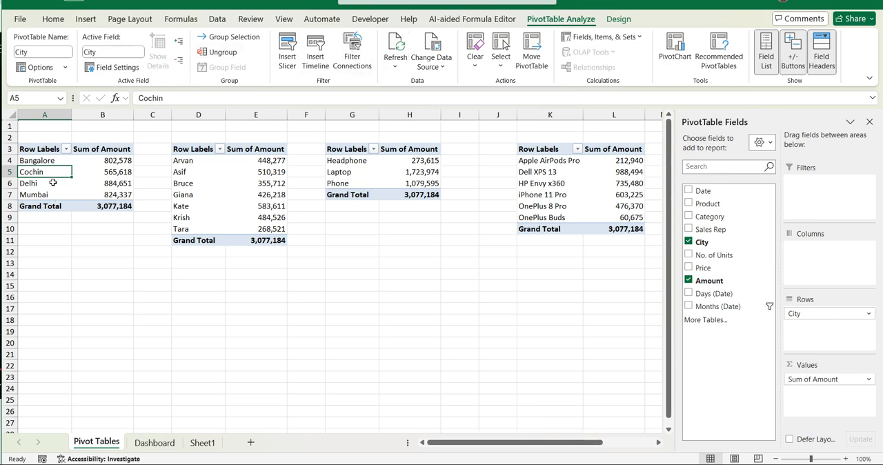
click(85, 19)
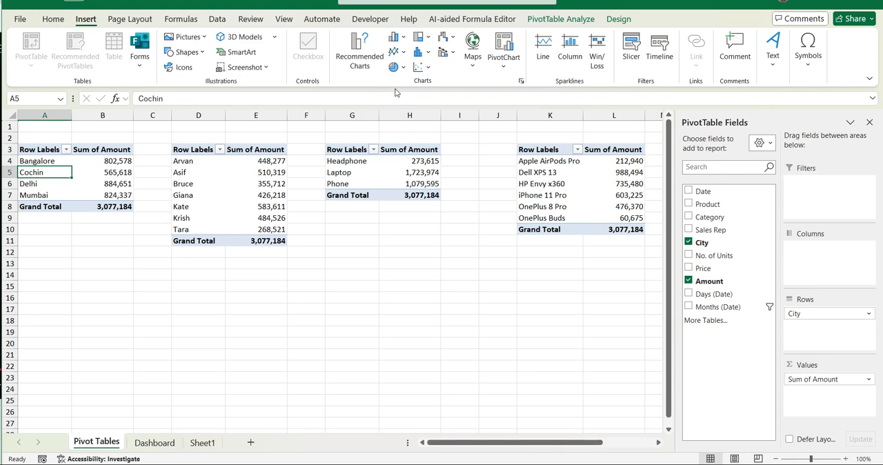
click(83, 184)
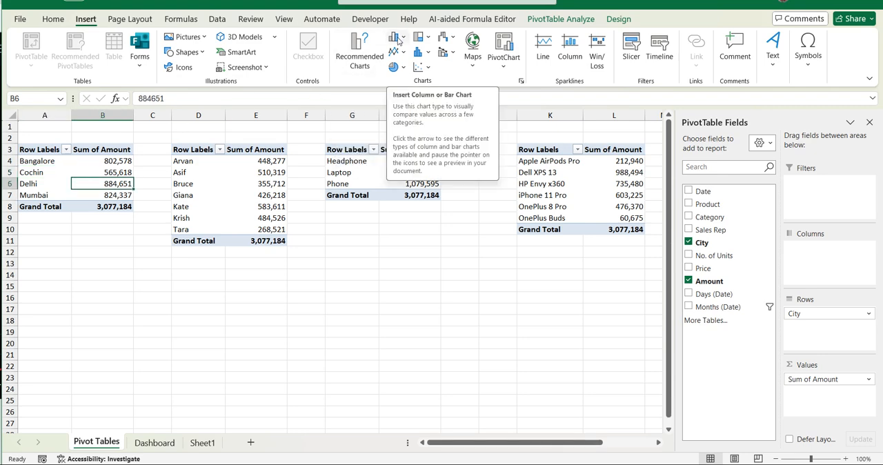
click(404, 55)
click(418, 99)
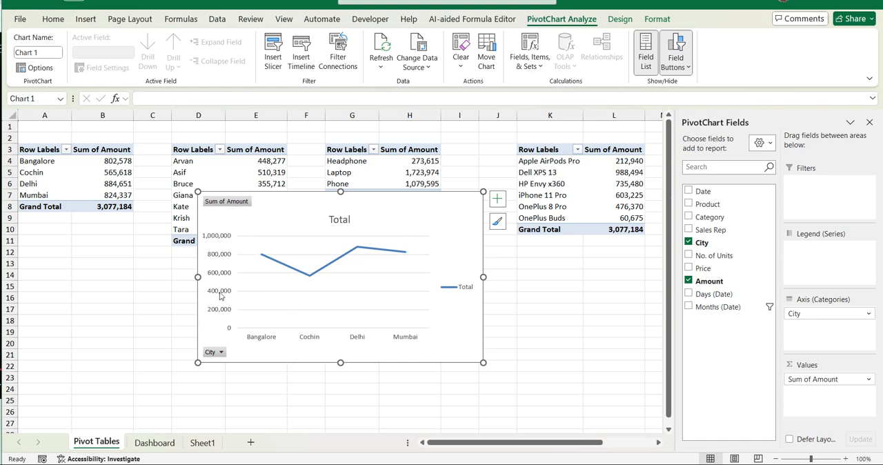
- Hide the Sum of Amount and City field buttons on the city line chart
right_click(226, 203)
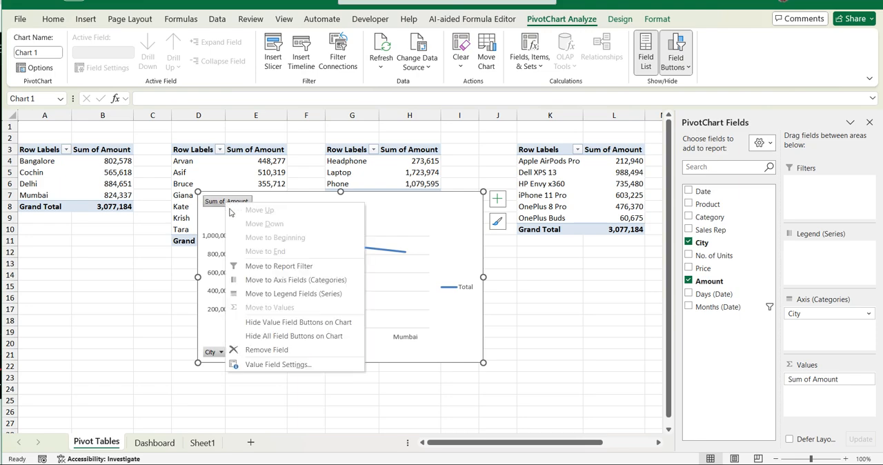
click(279, 322)
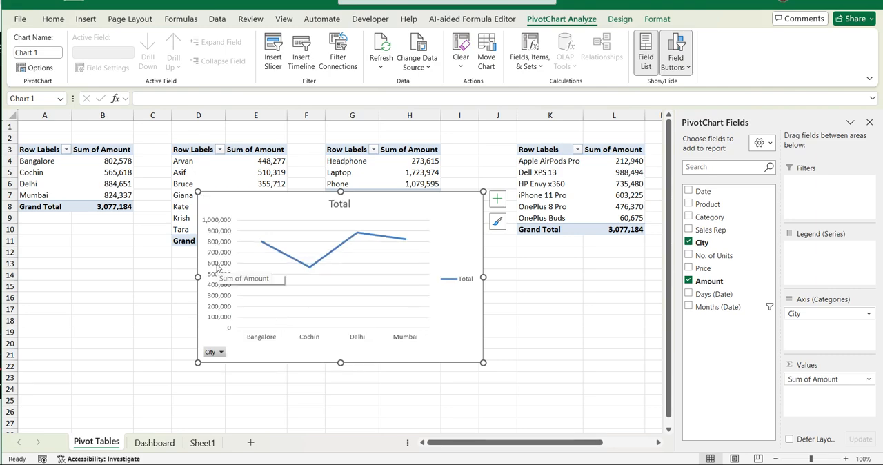
right_click(218, 268)
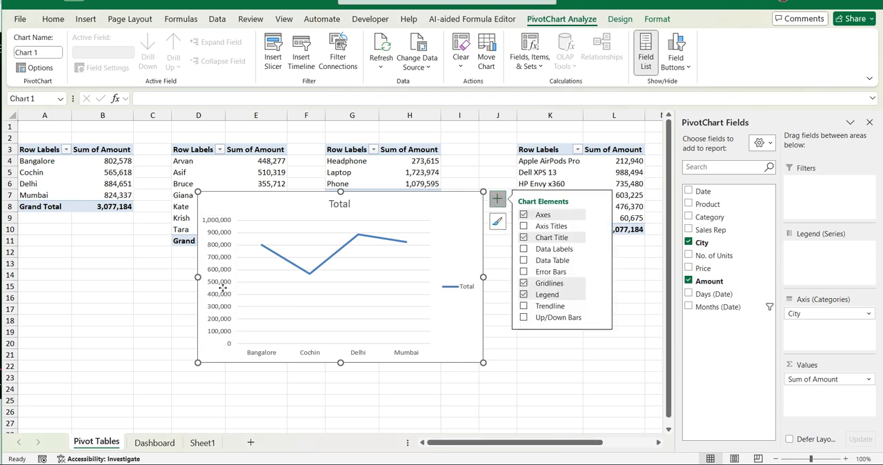
- Remove the vertical value axis and the legend from the city line chart
click(222, 280)
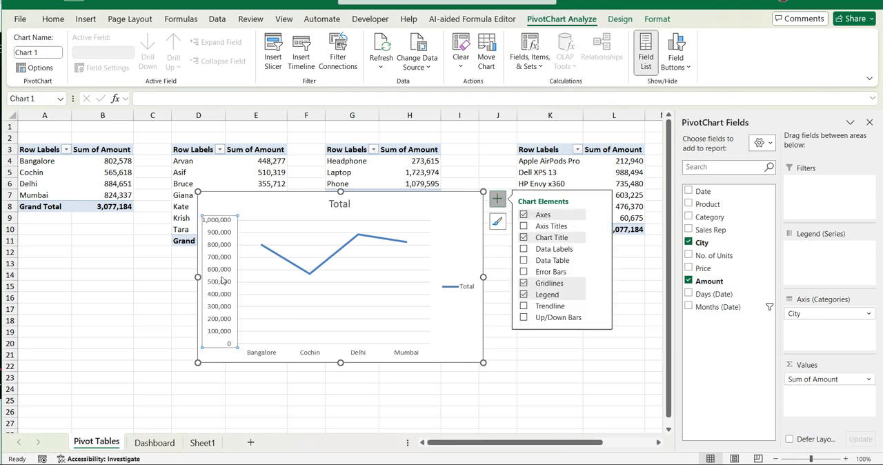
key(Delete)
click(462, 289)
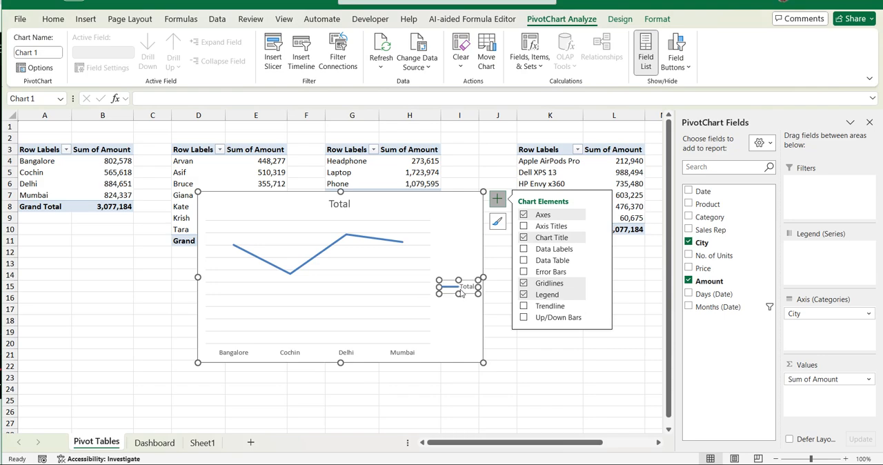
key(Delete)
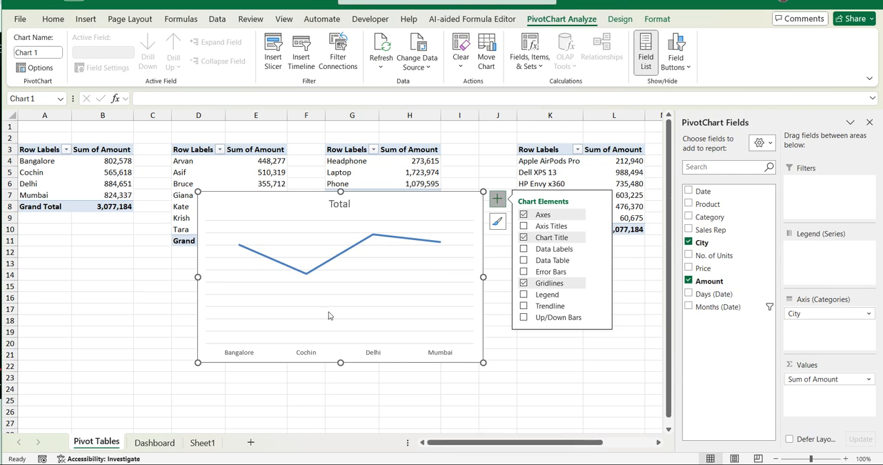
- Add a blank worksheet and return to the Pivot Tables sheet
click(251, 443)
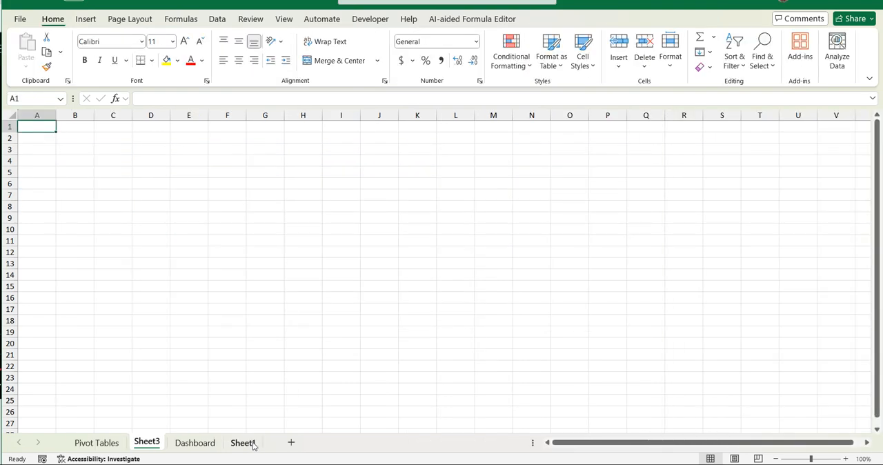
click(95, 443)
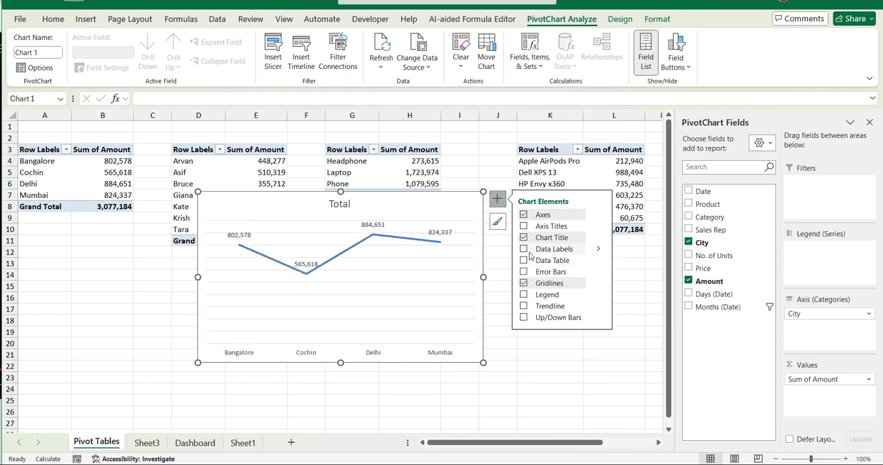
- Show data labels and remove the gridlines on the city line chart
click(524, 249)
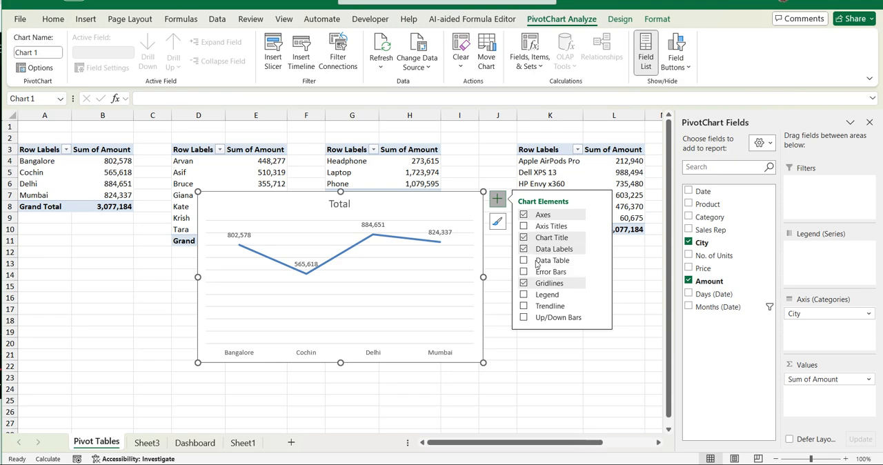
click(526, 283)
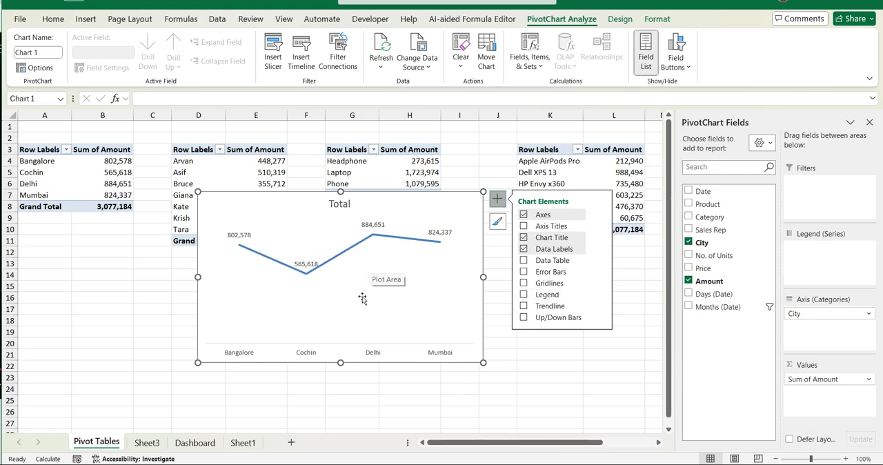
- Move the city line chart to cell A3 of another new worksheet and shrink it to about columns A to F, rows 3 to 12
key(Delete)
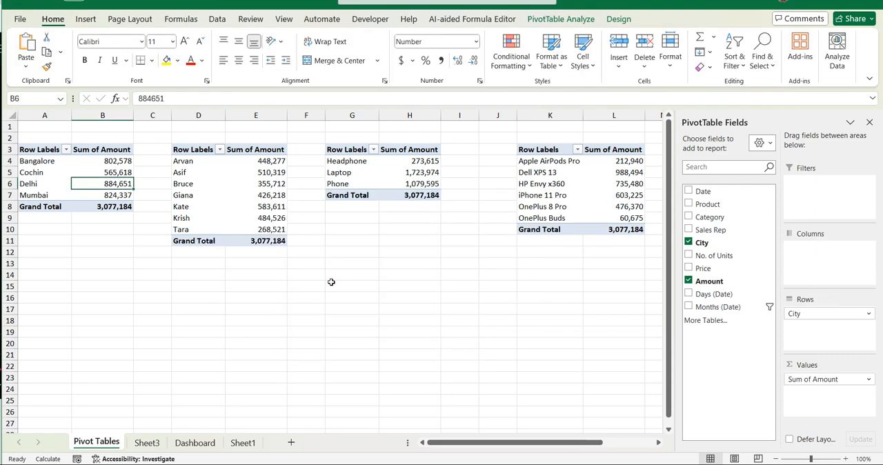
click(295, 446)
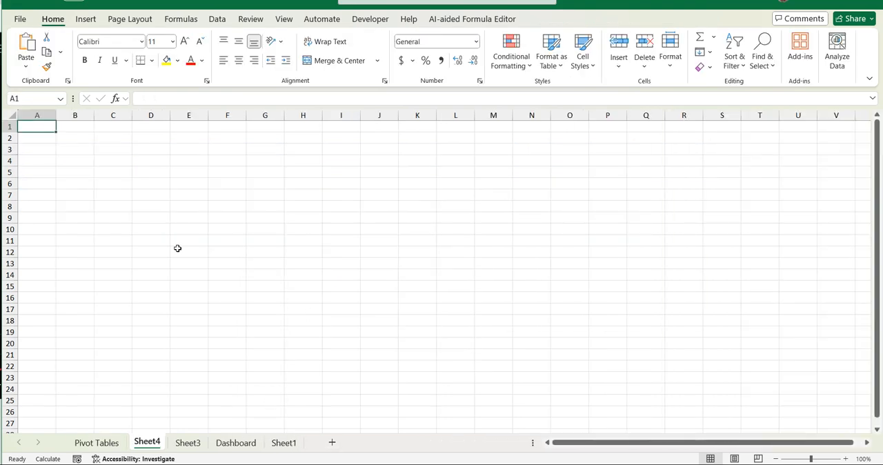
click(35, 149)
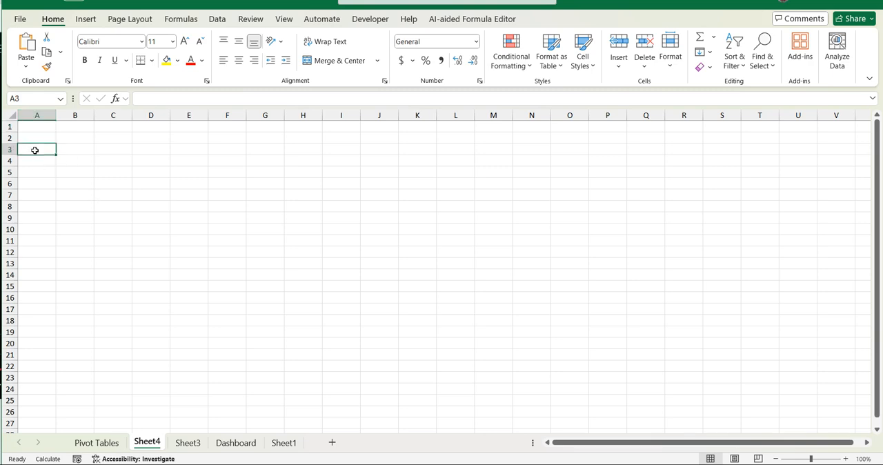
key(ctrl+v)
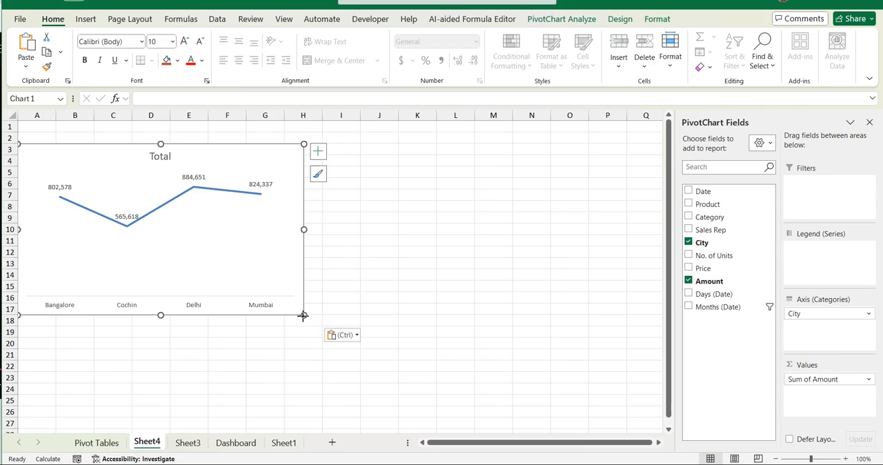
drag(304, 315, 243, 260)
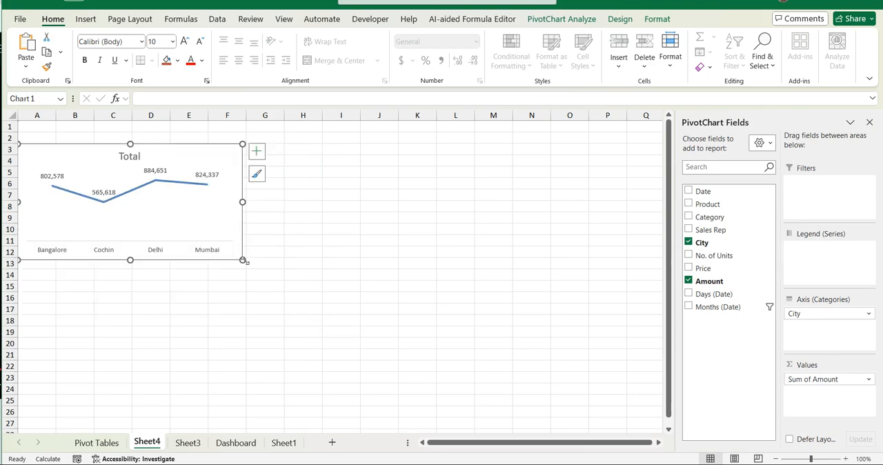
- Change the city line chart's title to "City wise sale report"
double_click(130, 156)
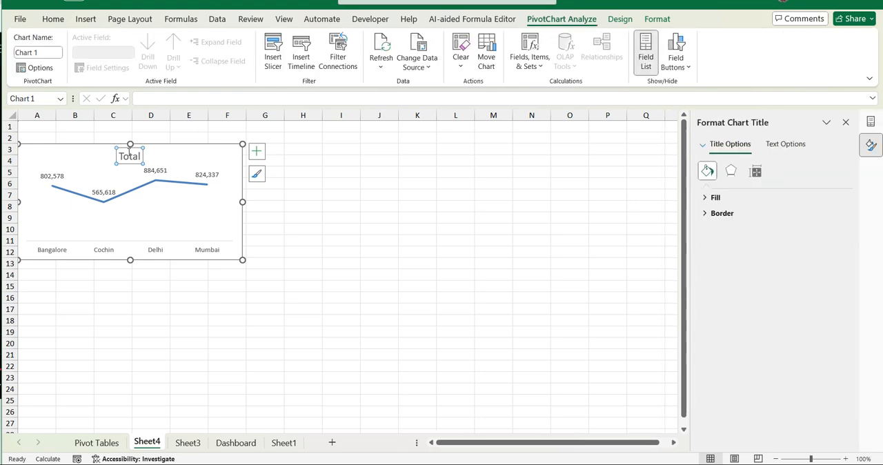
double_click(133, 156)
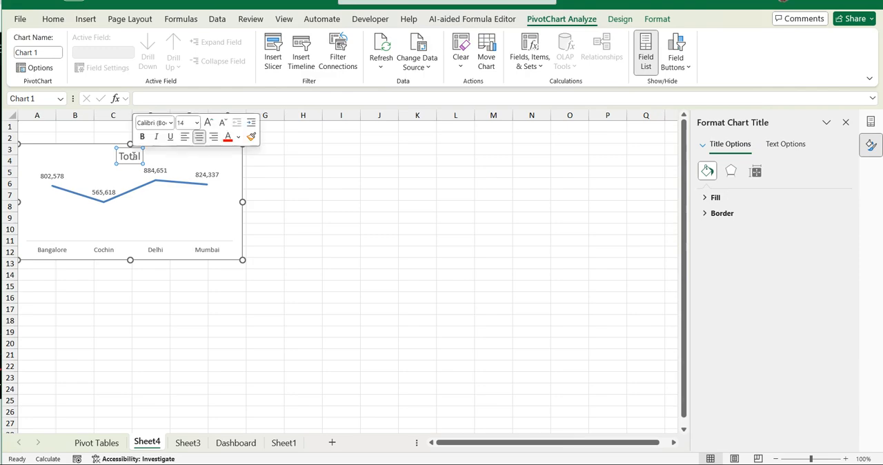
key(BackSpace)
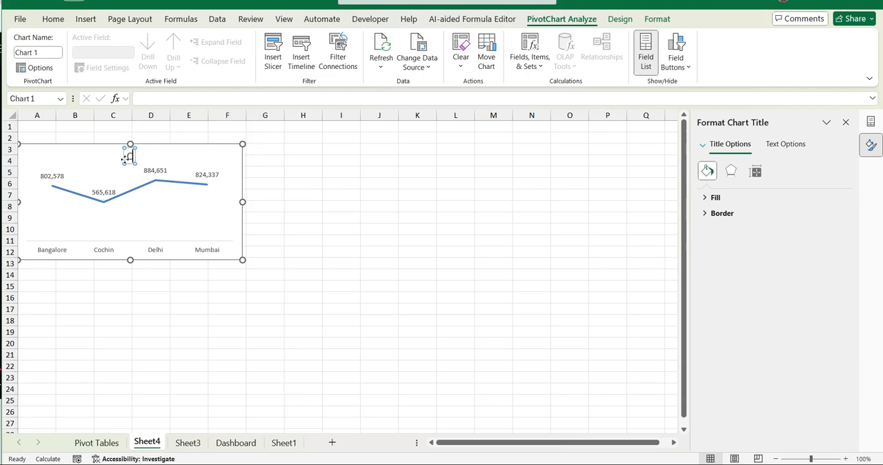
text(City)
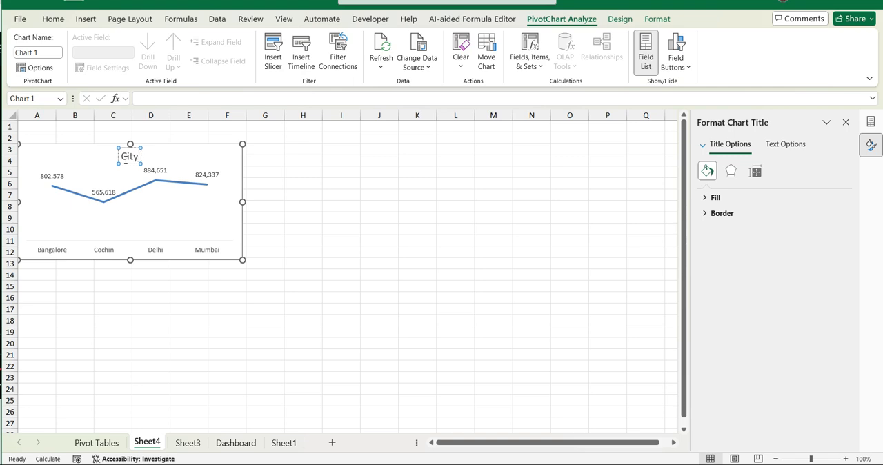
text( wise)
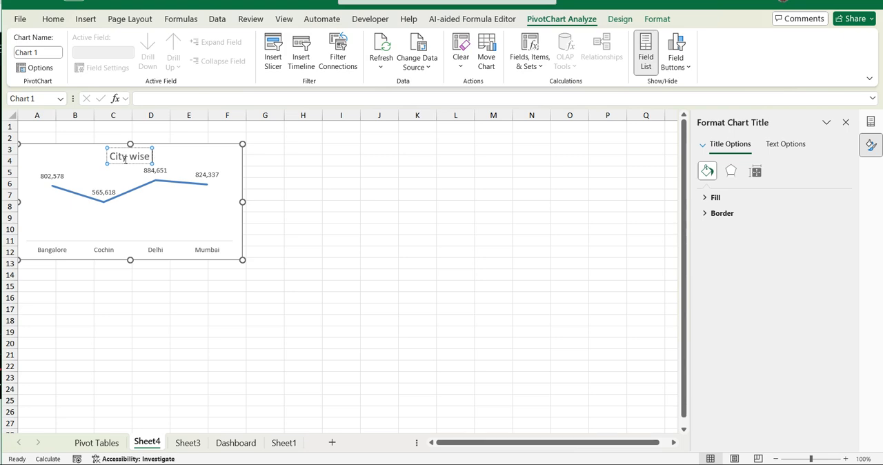
text(sal)
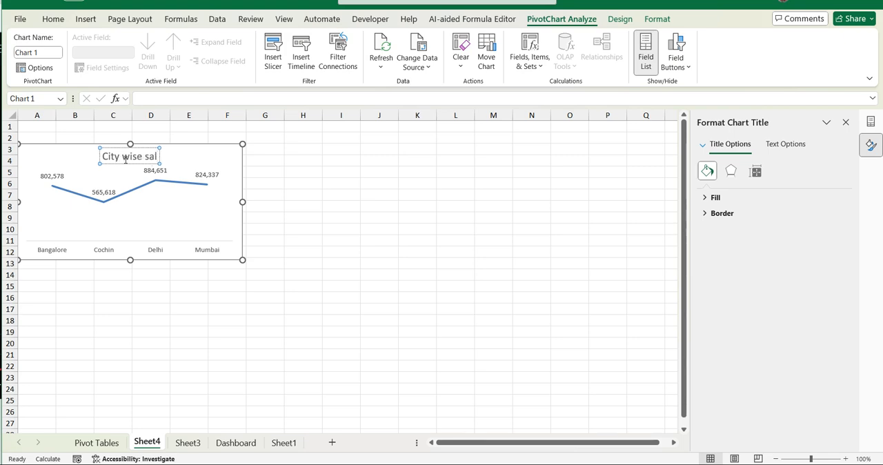
text(e)
text( r)
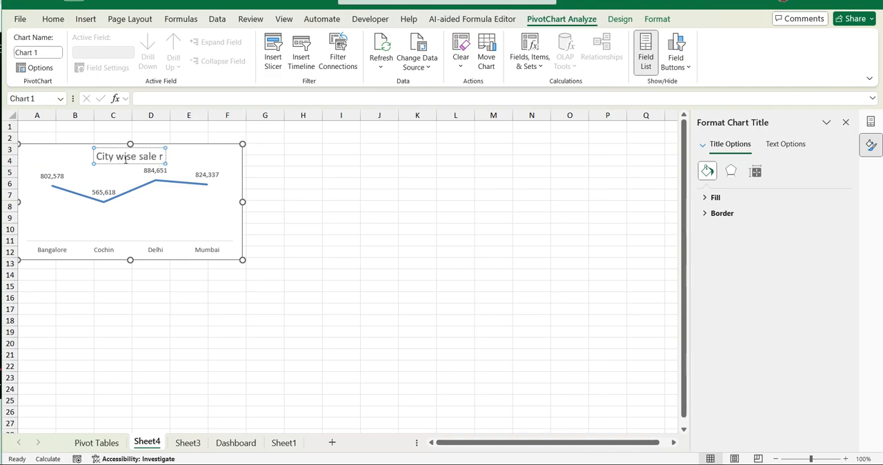
text(eport)
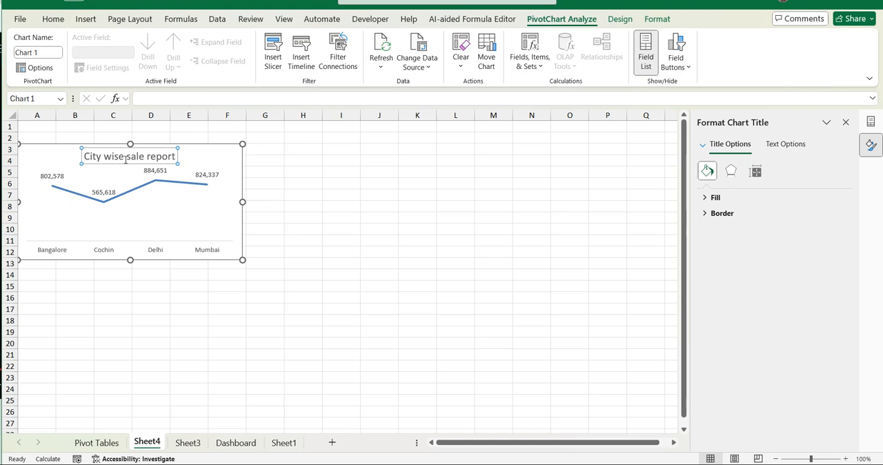
click(172, 212)
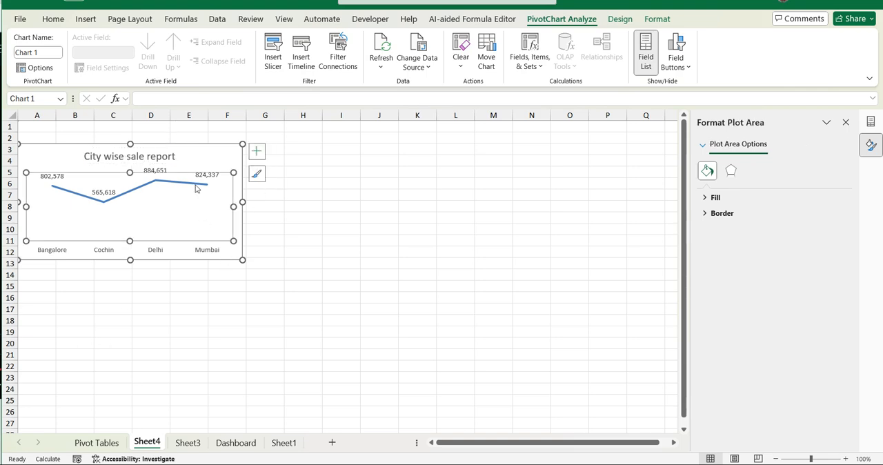
- Return to the Pivot Tables sheet and check the example chart in the YouTube dashboard tutorial in the browser
click(100, 442)
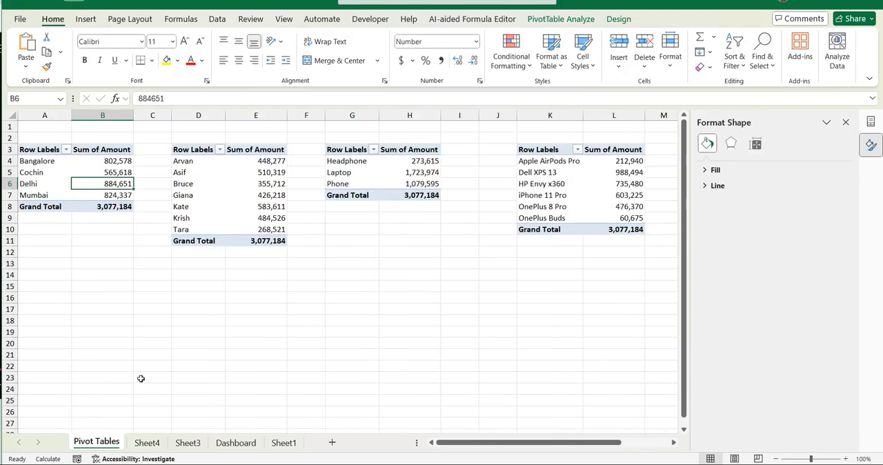
click(197, 185)
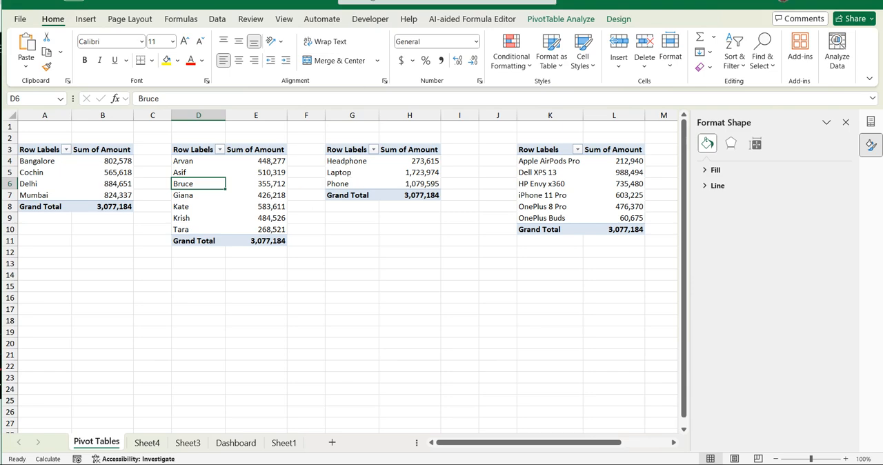
key(alt+Tab)
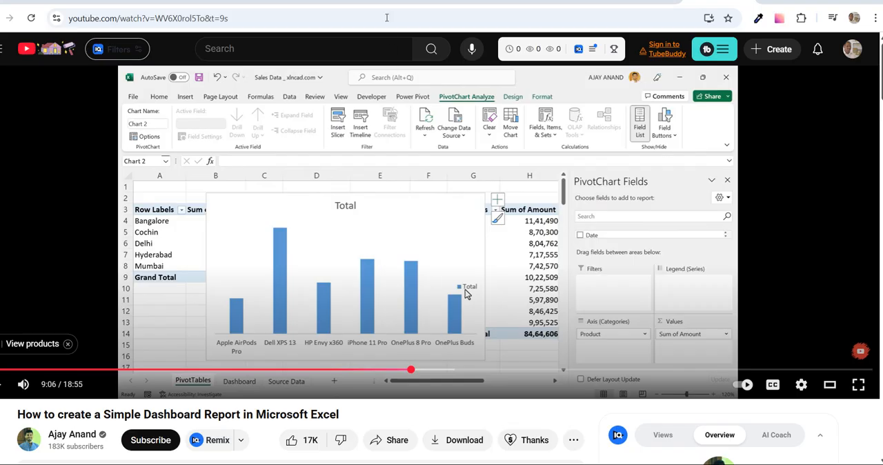
key(alt+Tab)
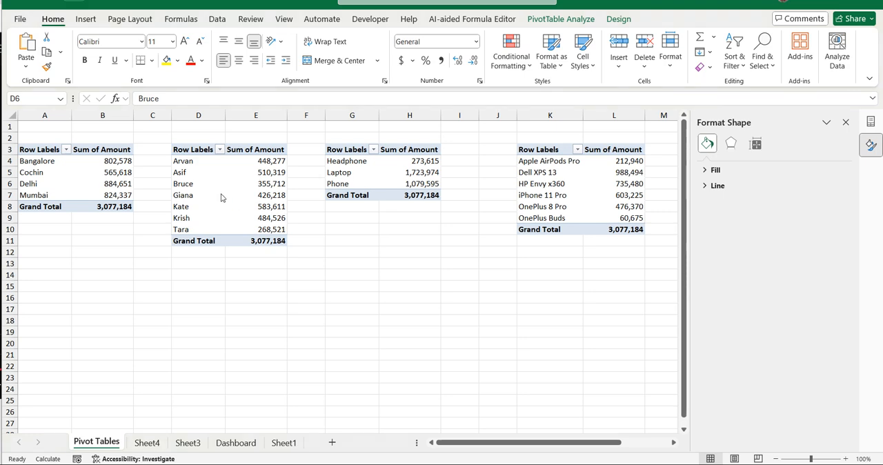
- Insert a 2-D clustered column PivotChart from the product category PivotTable at G3
click(354, 162)
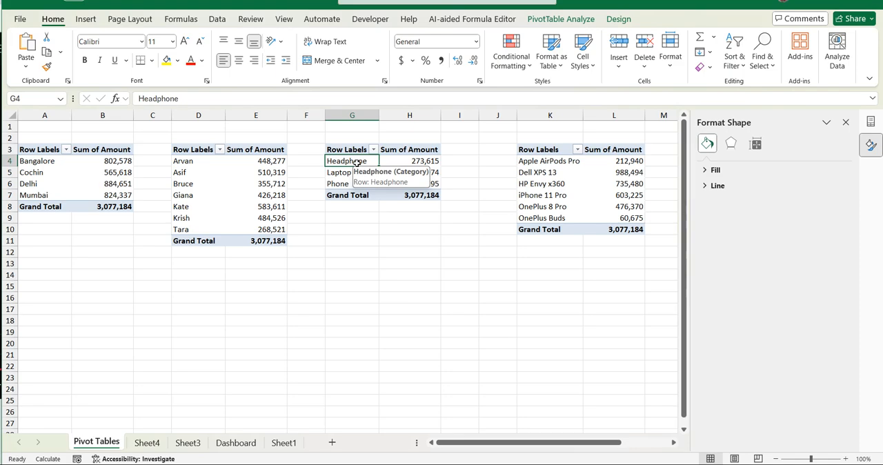
click(87, 20)
click(395, 37)
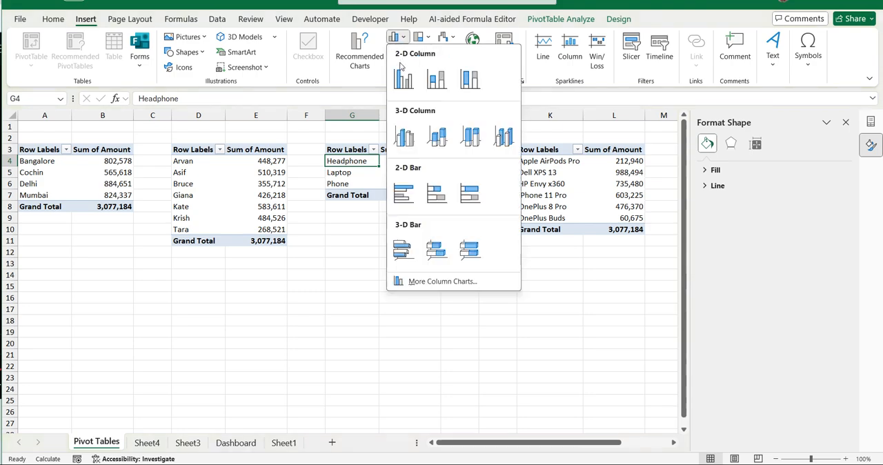
click(404, 75)
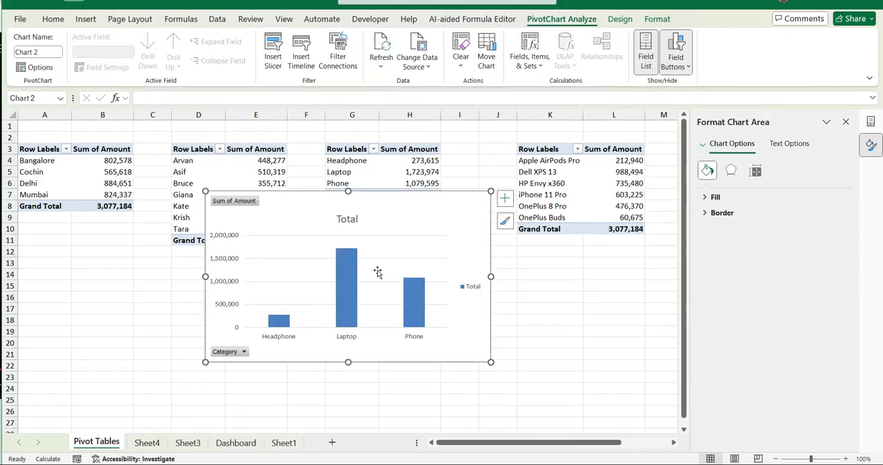
- Hide all field buttons on the category column chart and remove its value axis and legend
right_click(253, 203)
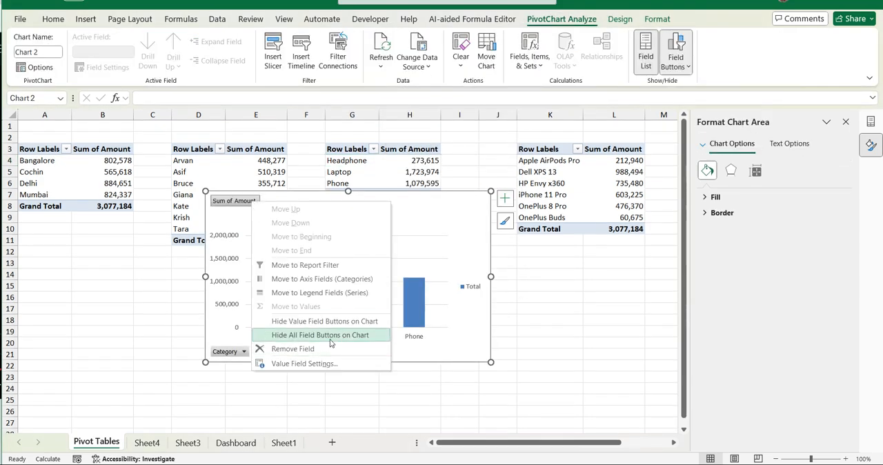
click(333, 334)
click(228, 222)
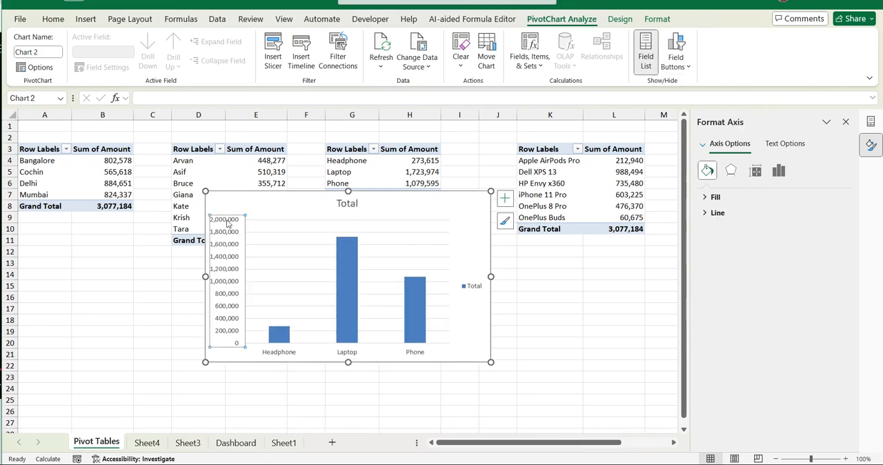
key(Delete)
click(475, 286)
key(Delete)
- Change the category column chart's title to "Product wise sale report"
click(347, 204)
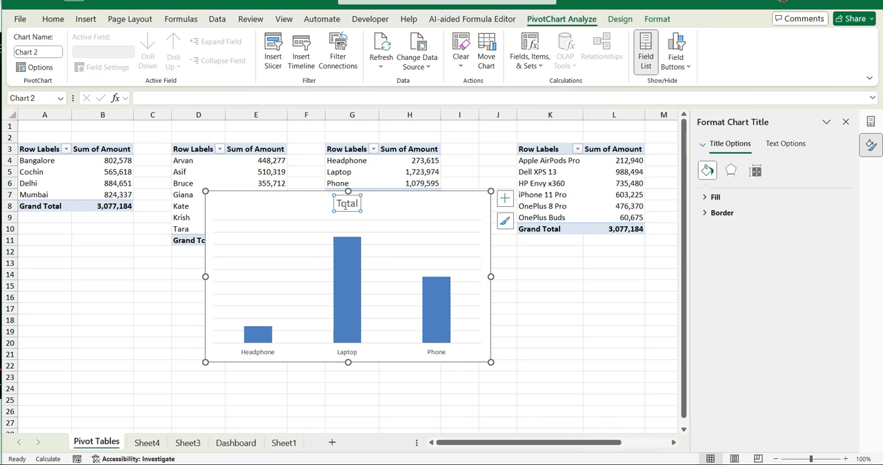
double_click(345, 205)
click(347, 204)
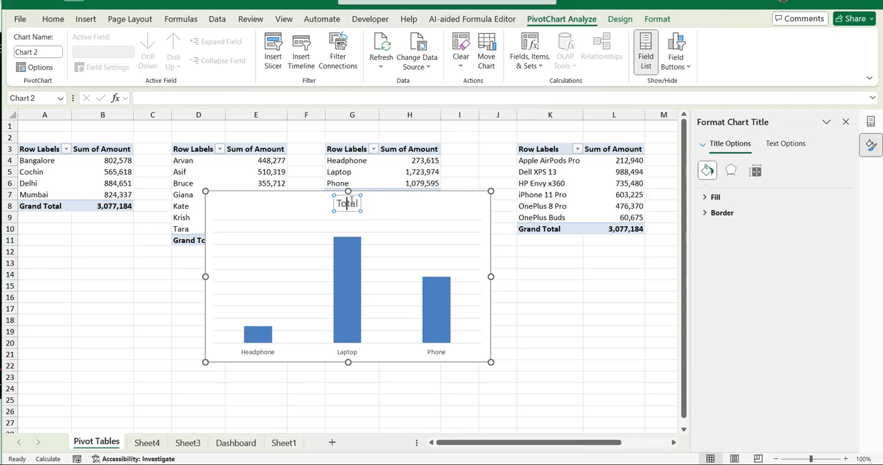
double_click(348, 204)
text(Product wise sale report)
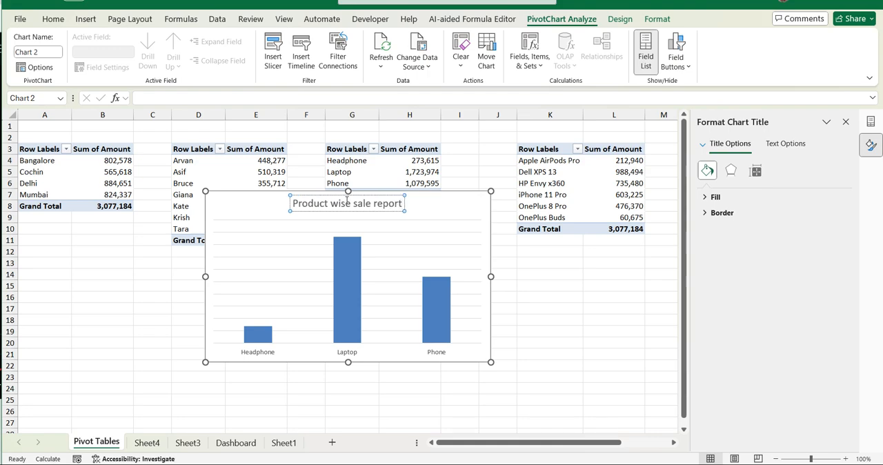
click(464, 219)
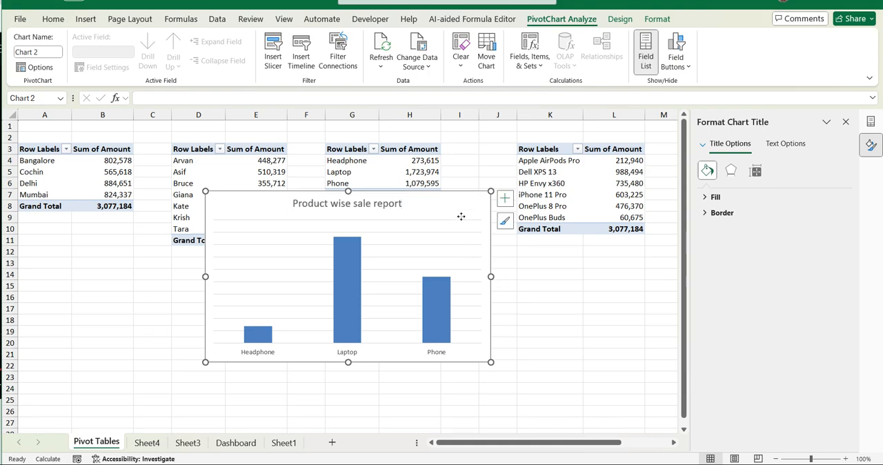
- Show data labels and remove the gridlines on the category column chart
click(505, 200)
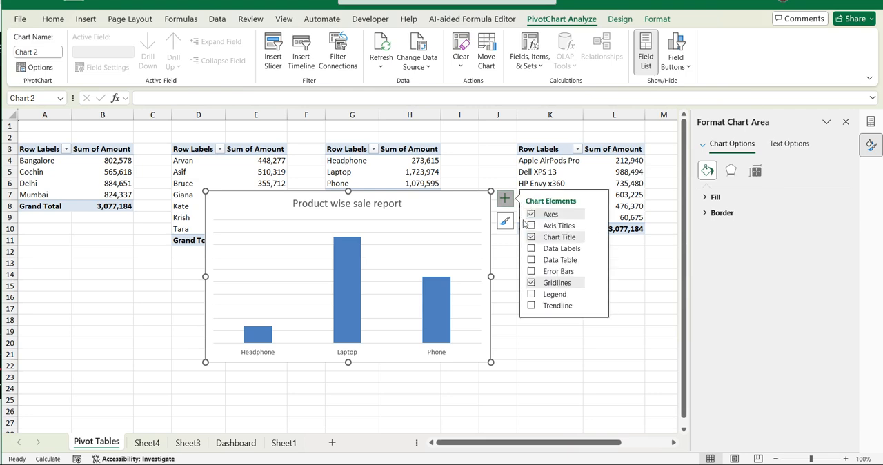
click(552, 248)
click(555, 284)
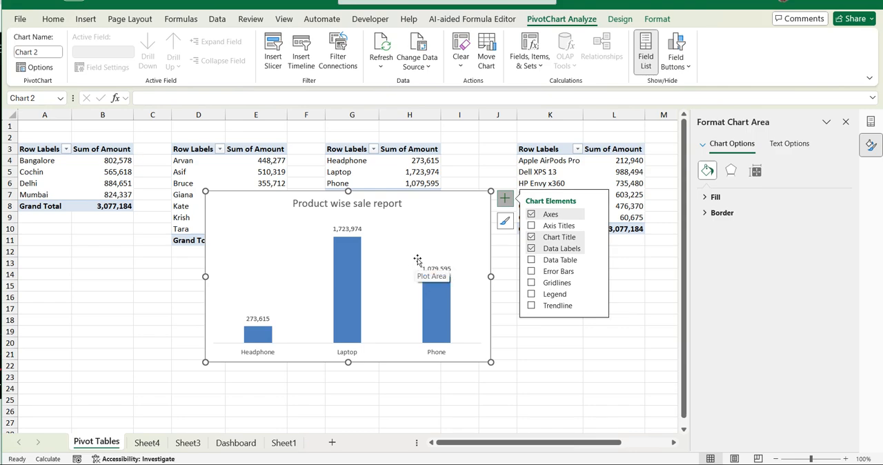
click(425, 228)
click(448, 200)
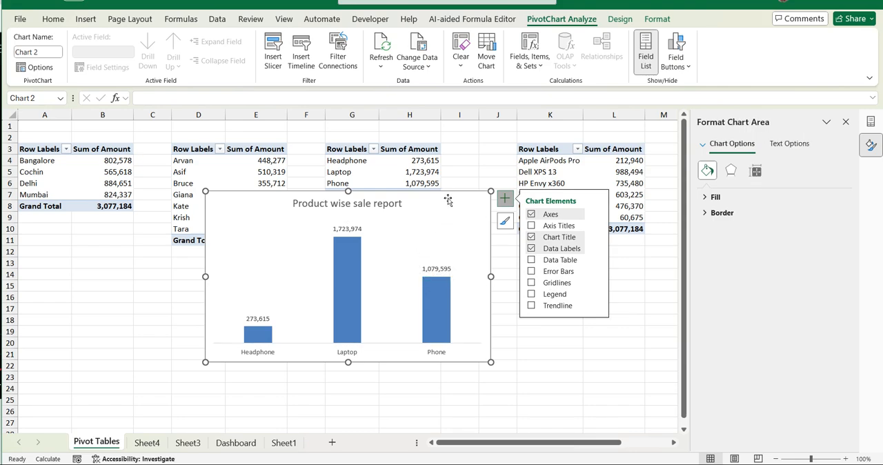
click(540, 342)
- Move the product chart to cell H3 of Sheet4 and shrink it to about columns H to M, rows 3 to 12
click(434, 229)
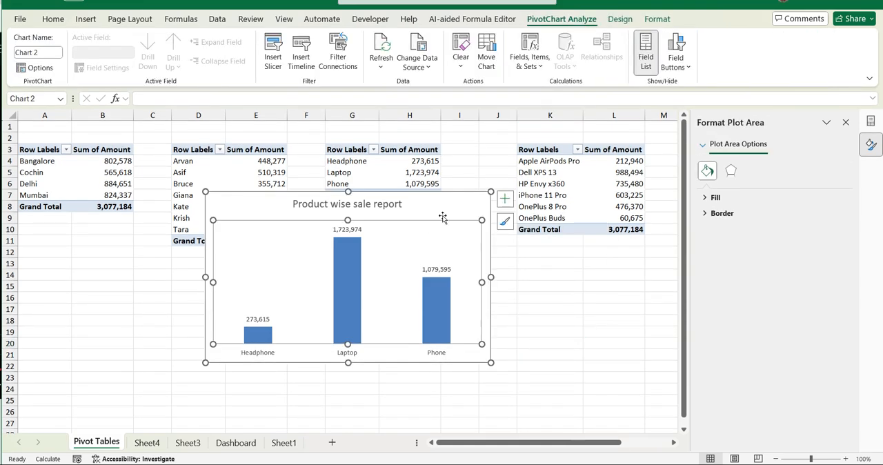
click(445, 208)
key(Delete)
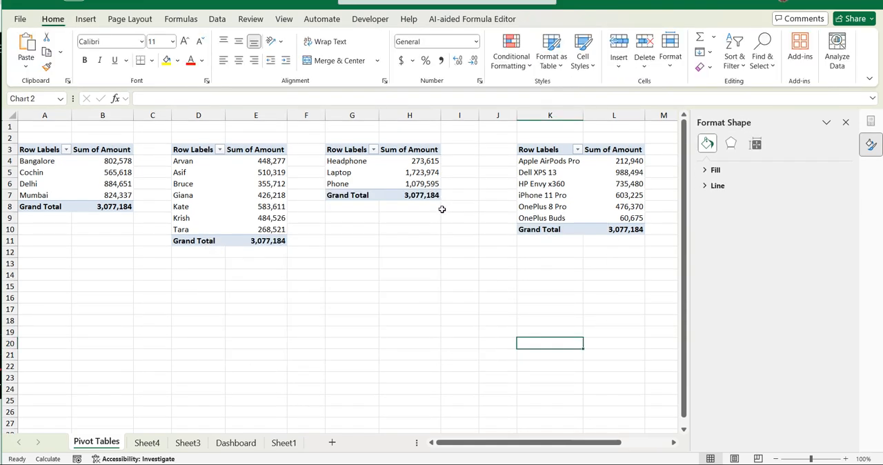
click(284, 445)
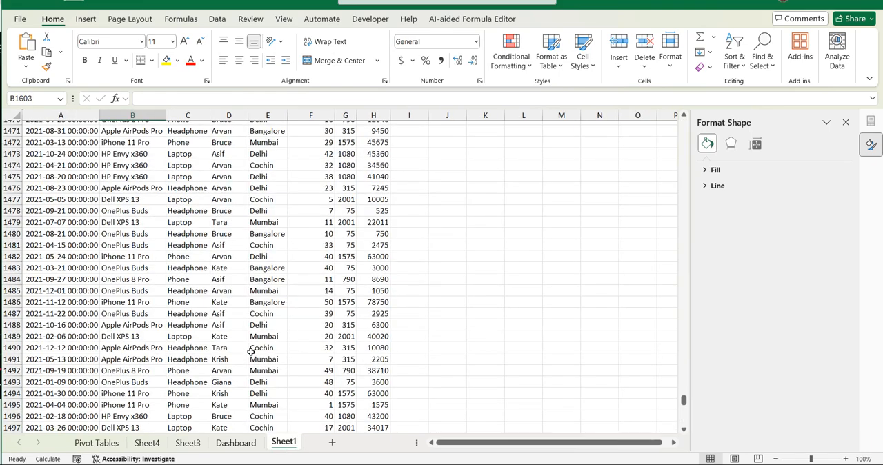
click(147, 443)
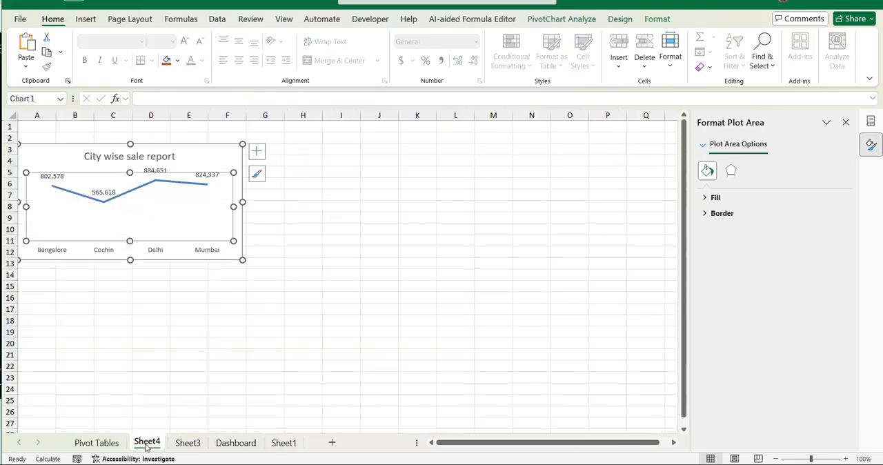
click(297, 147)
key(ctrl+v)
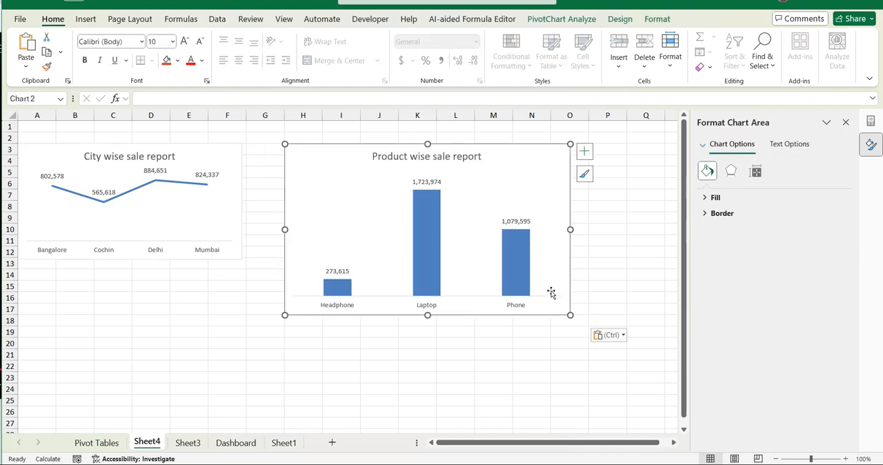
drag(570, 315, 491, 258)
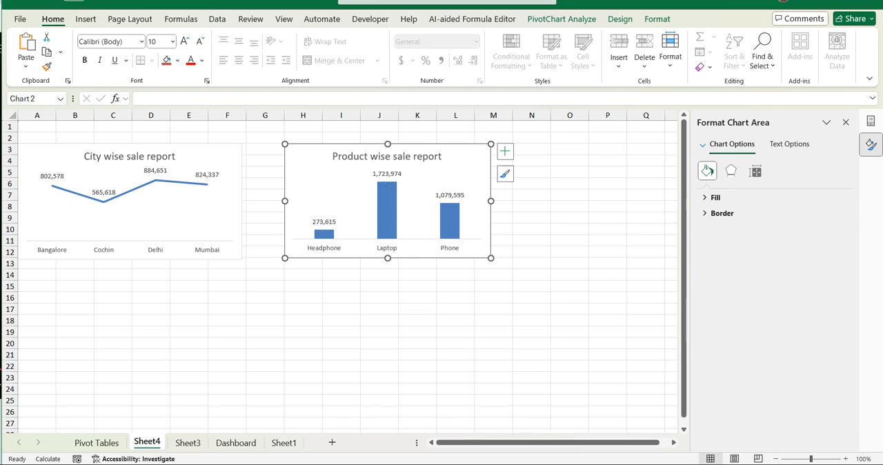
- Insert a 2-D clustered bar PivotChart from the sales rep PivotTable on the Pivot Tables sheet
click(109, 436)
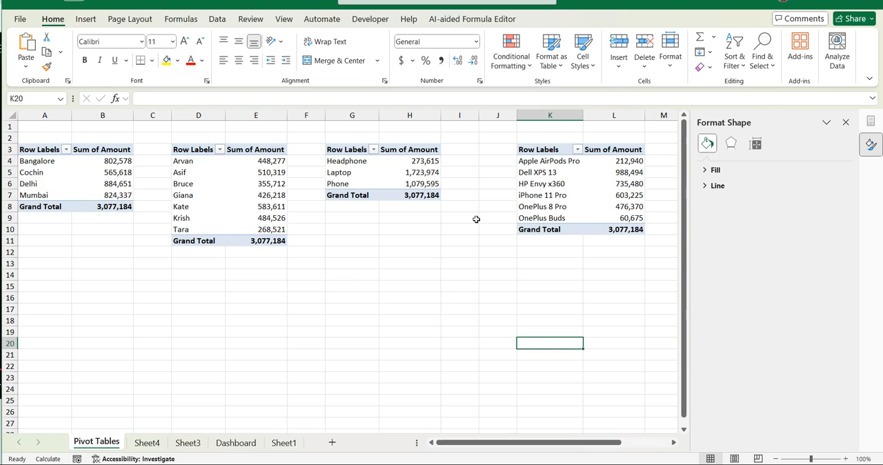
click(209, 174)
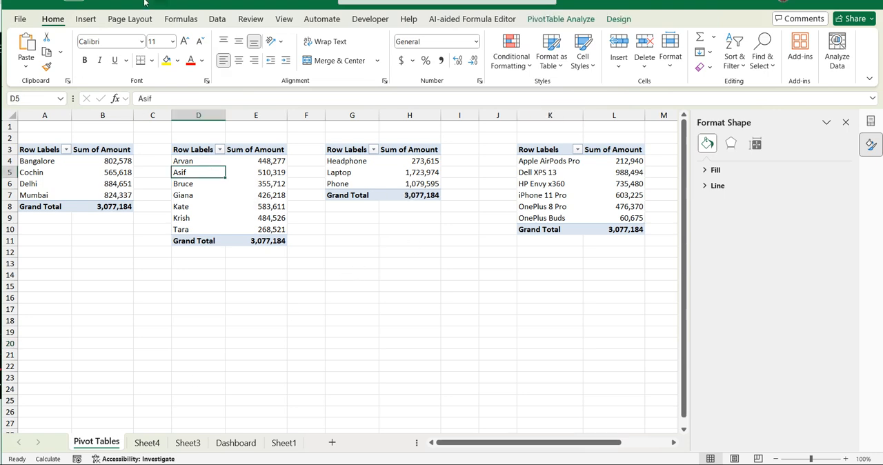
click(87, 20)
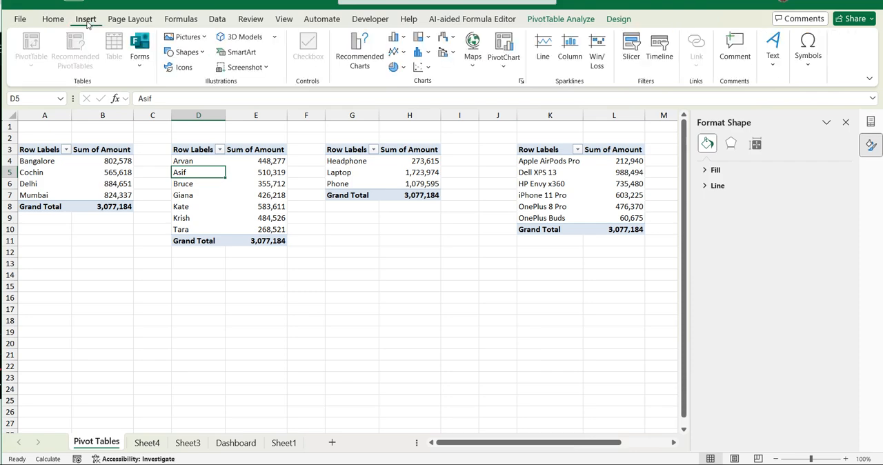
click(399, 39)
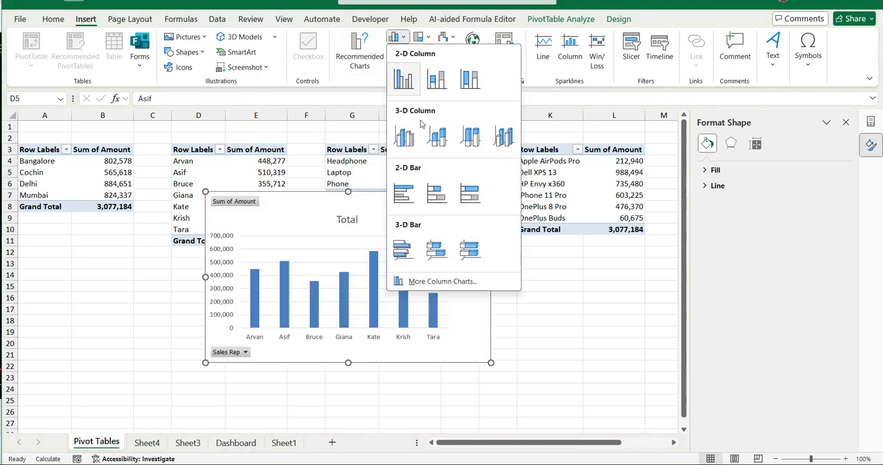
click(401, 195)
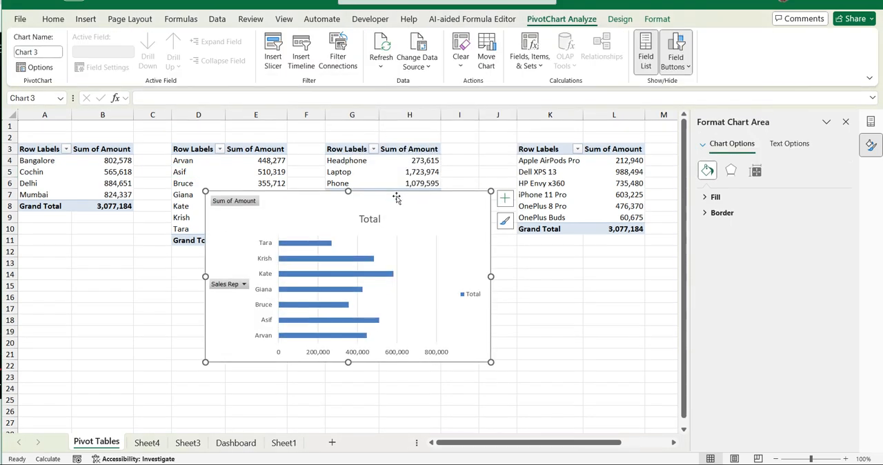
- Hide all field buttons on the sales rep bar chart and remove its legend
right_click(236, 201)
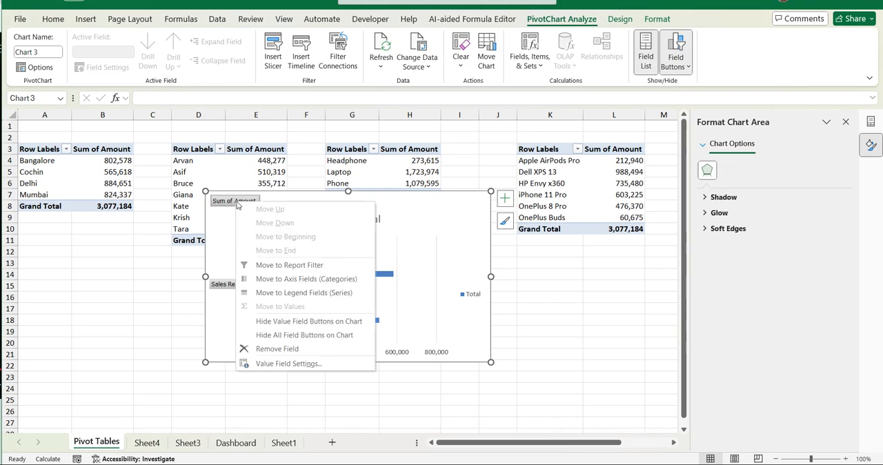
click(311, 336)
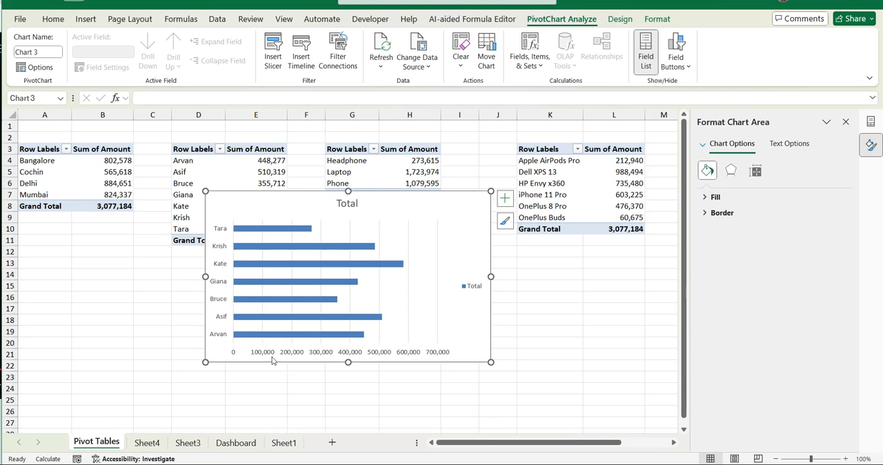
click(471, 289)
key(Delete)
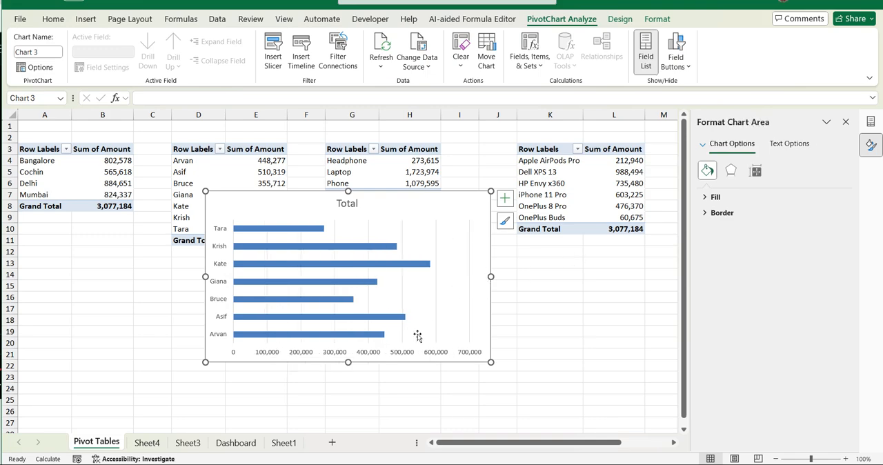
- Change the sales rep bar chart's title to "Sales person wise sale report"
click(347, 203)
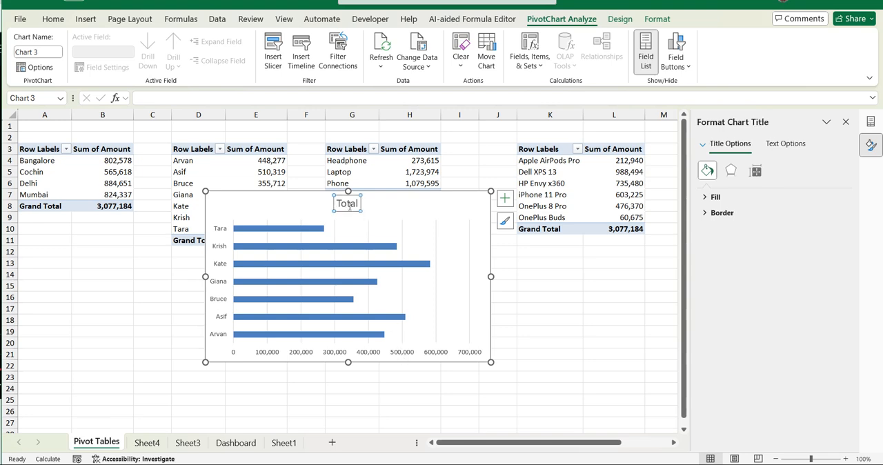
click(347, 204)
double_click(347, 204)
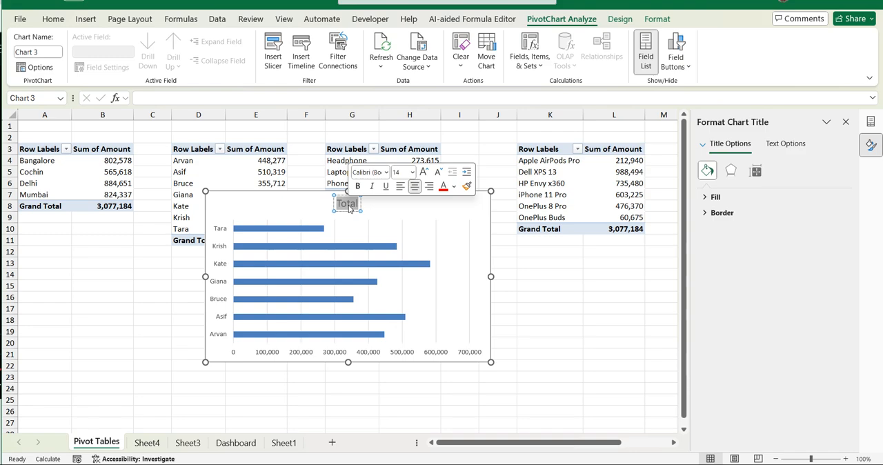
text(Sale)
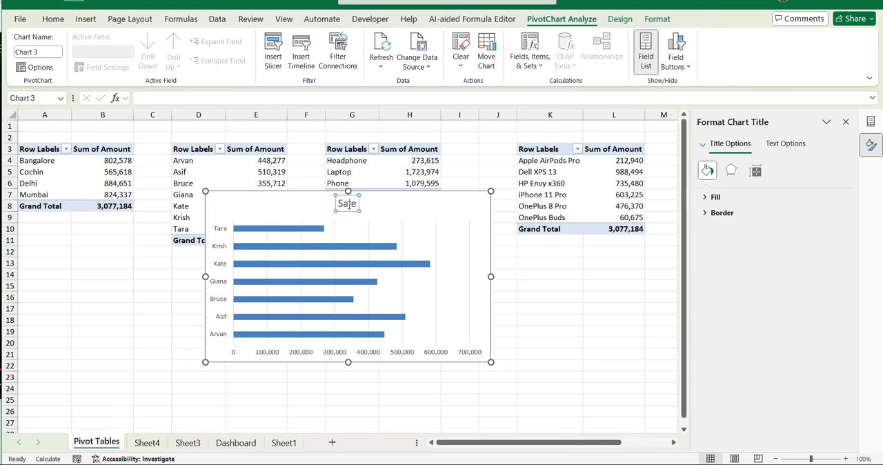
key(BackSpace)
key(BackSpace)
key(BackSpace)
key(BackSpace)
text(Sales perso)
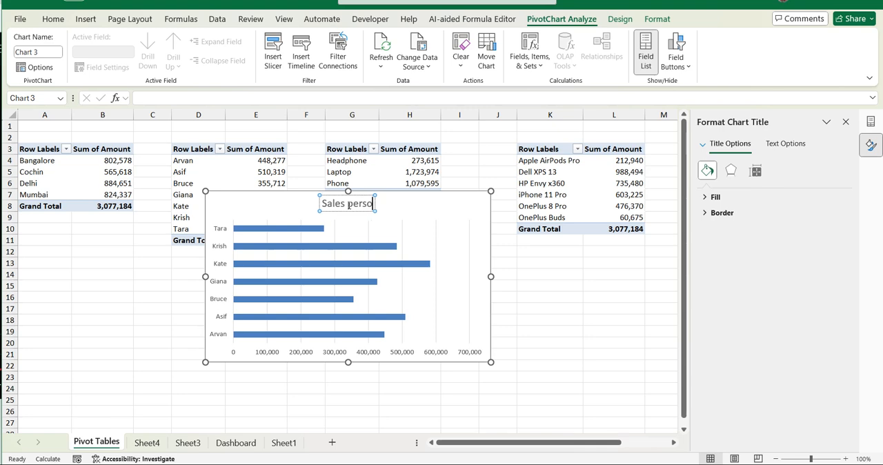
text(n wise sa)
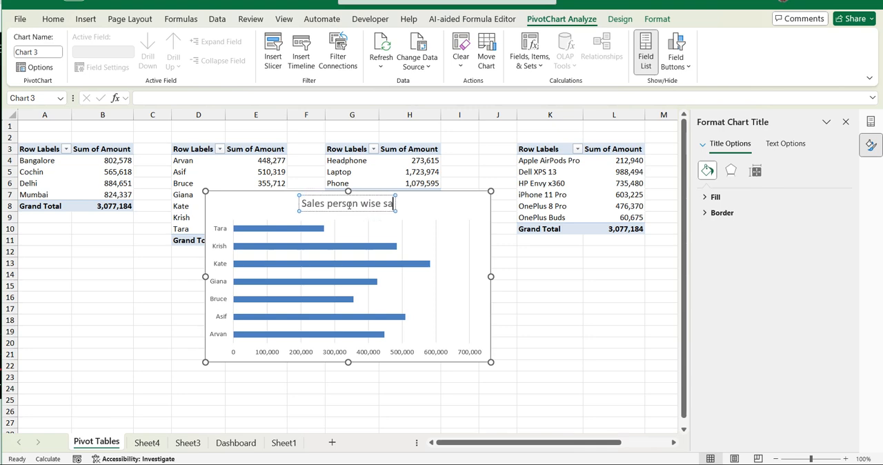
text(le report)
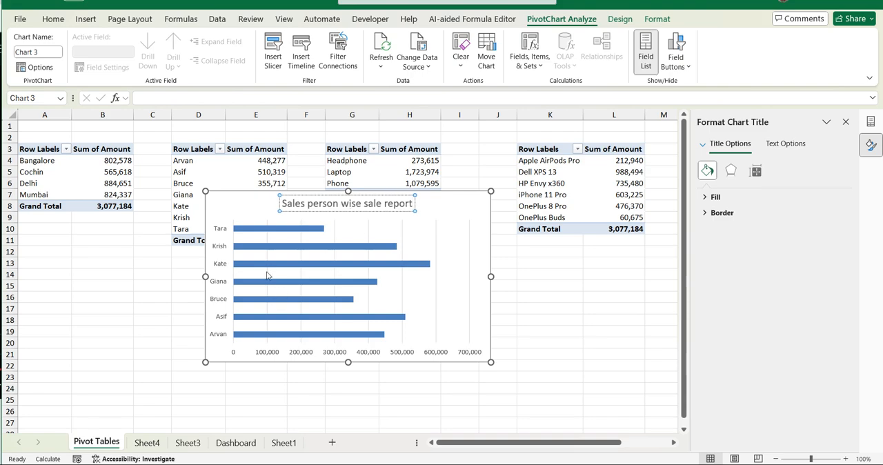
click(216, 253)
- Remove the sales rep bar chart's vertical axis and gridlines, and turn on its data labels
click(222, 231)
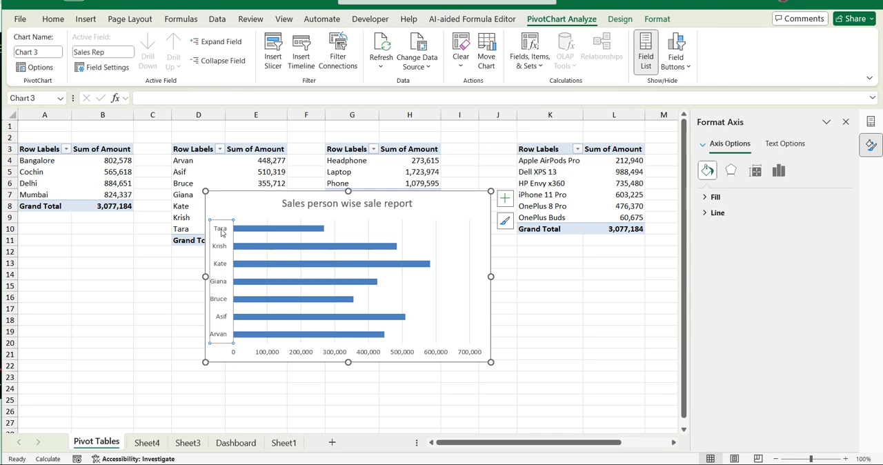
key(Delete)
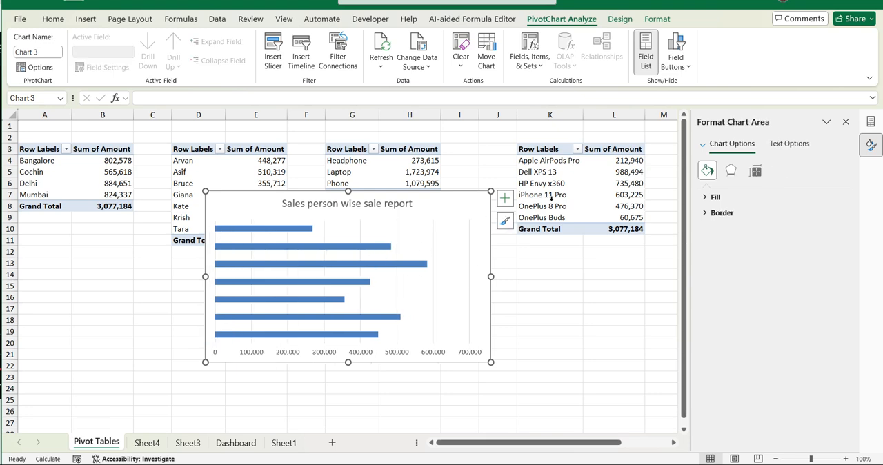
click(509, 200)
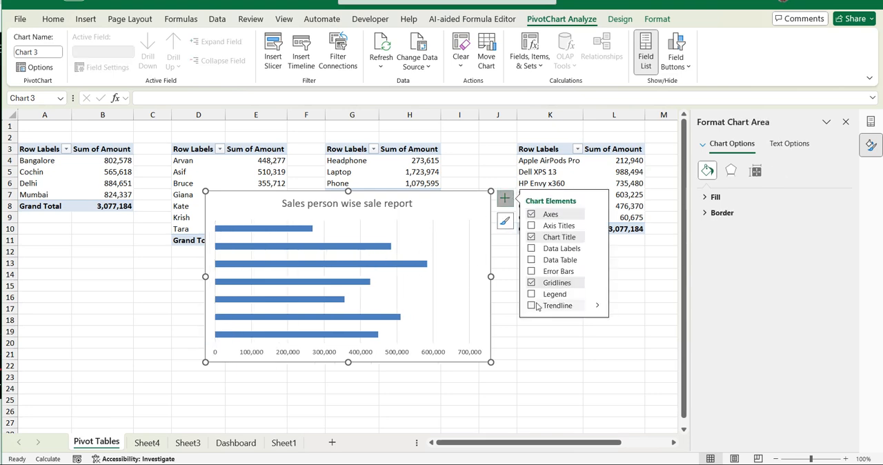
click(559, 249)
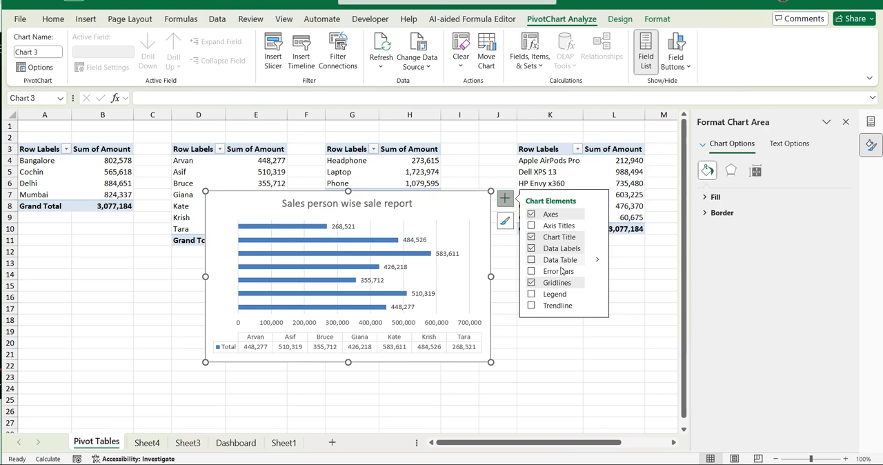
click(556, 284)
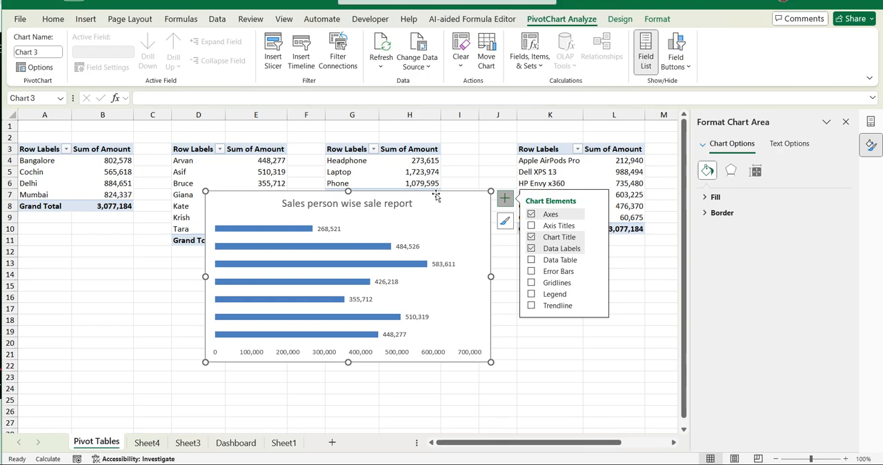
- Cut the sales rep bar chart from the Pivot Tables sheet and paste it at cell O3 of Sheet4
key(Delete)
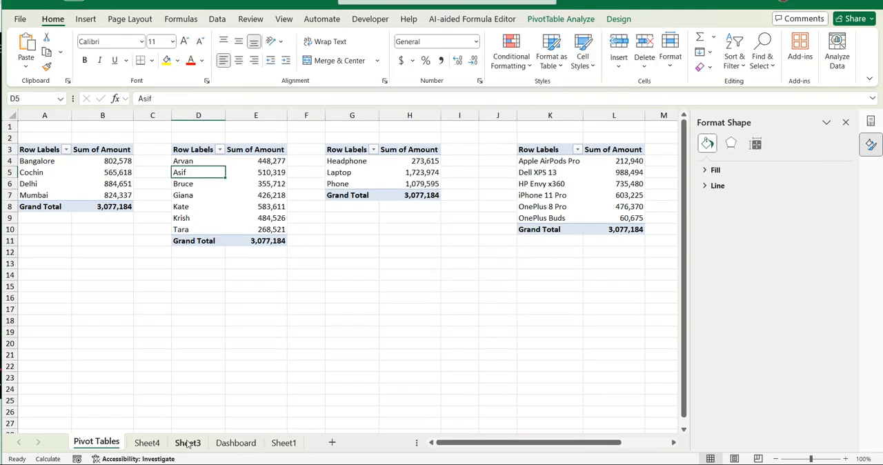
click(147, 442)
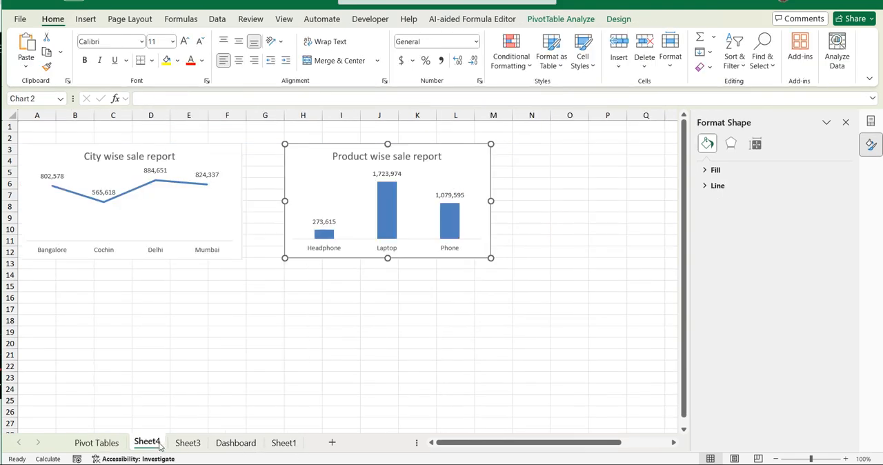
click(559, 149)
key(ctrl+v)
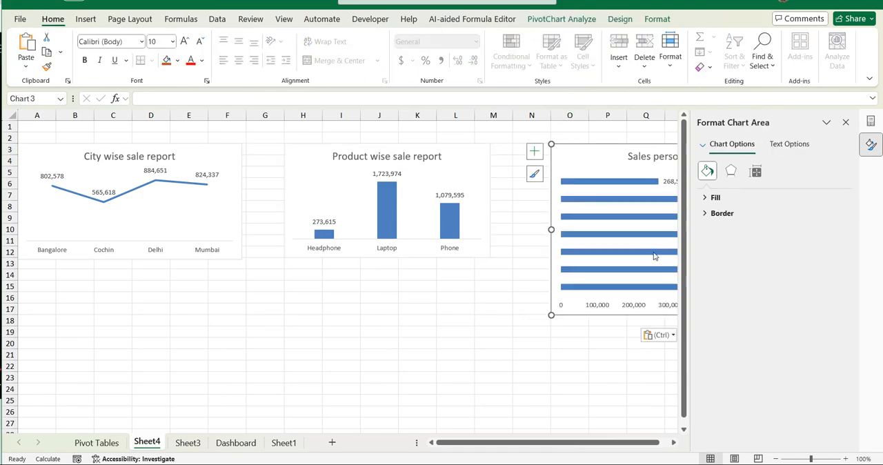
- Shrink the sales person chart to about rows 3 to 12 and move it beside the product chart, starting in column M
drag(655, 442, 663, 444)
mouse_move(527, 144)
mouse_down()
mouse_move(574, 183)
mouse_move(533, 156)
mouse_move(476, 140)
mouse_move(492, 153)
mouse_up()
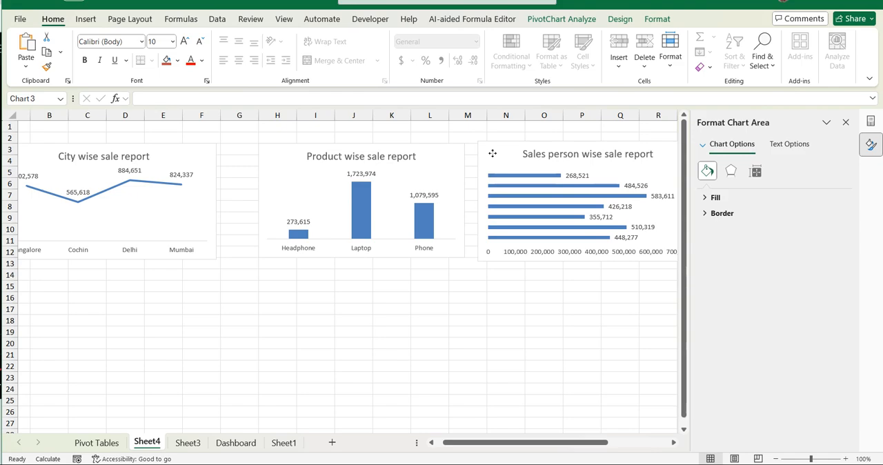
click(492, 153)
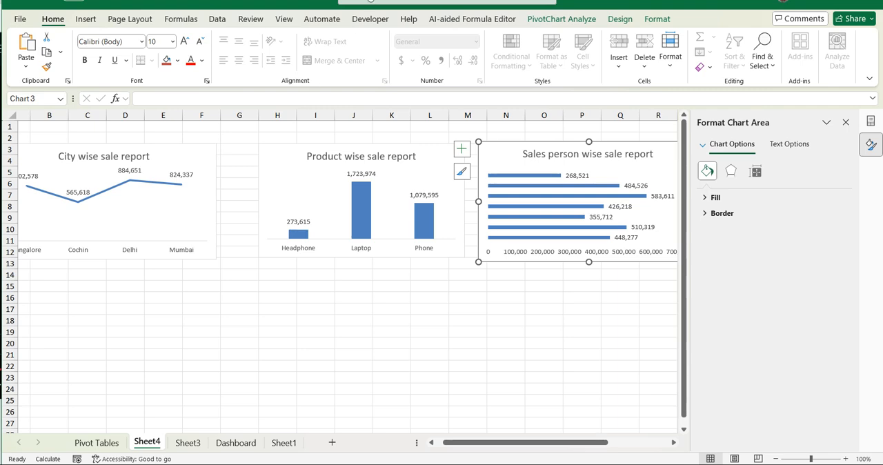
- Insert a 2-D pie PivotChart from the category PivotTable (Headphone, Laptop, Phone) on the Pivot Tables sheet
click(97, 442)
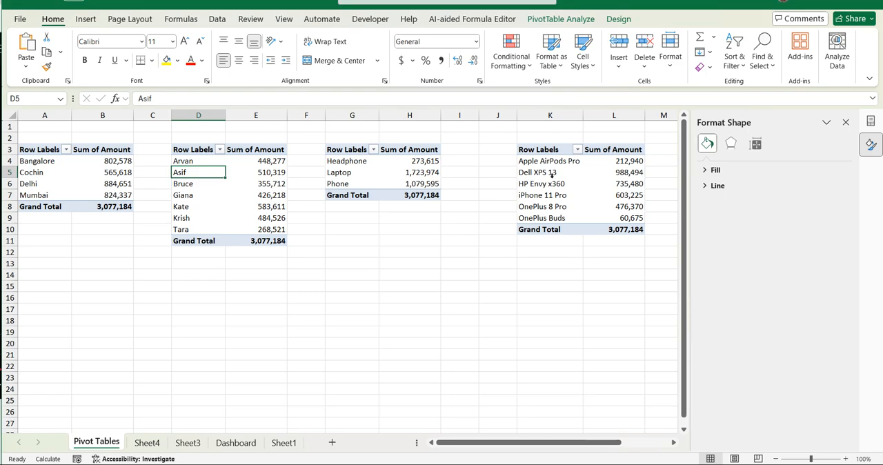
drag(529, 442, 567, 449)
click(236, 173)
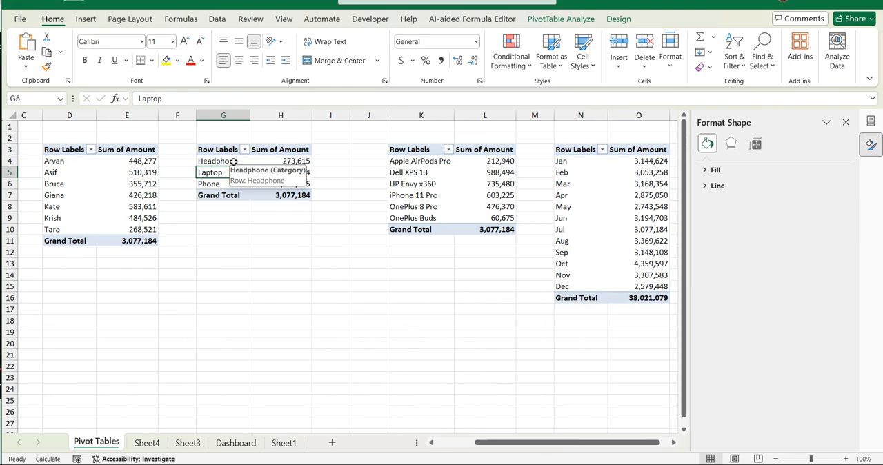
click(86, 20)
click(360, 51)
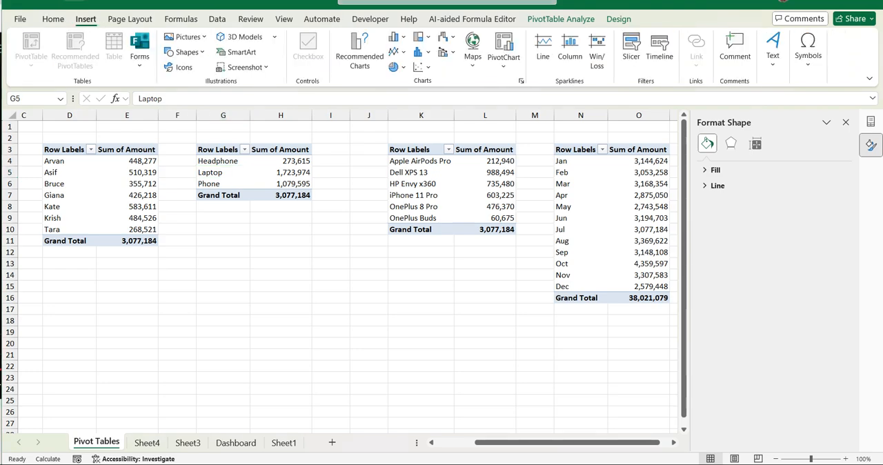
click(402, 67)
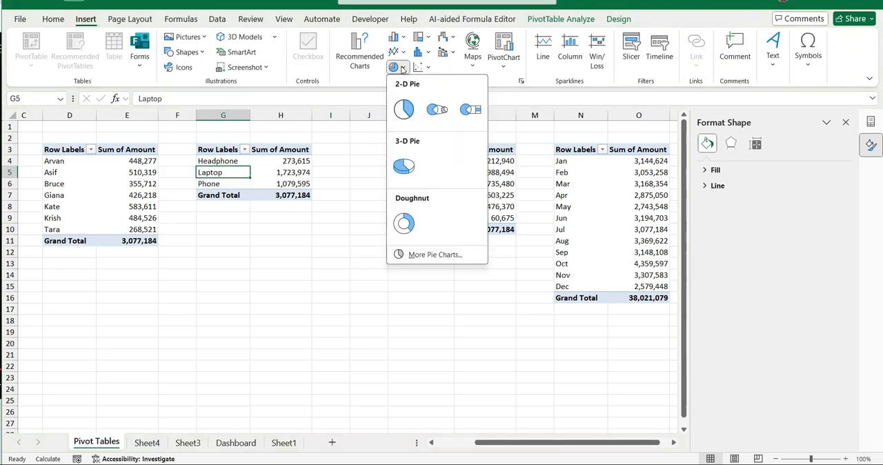
click(403, 108)
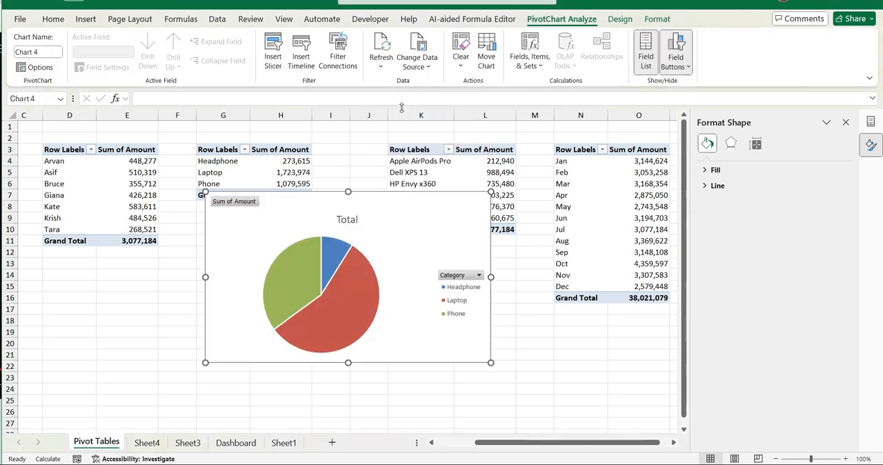
- Hide all field buttons on the category pie chart, turn on its data labels and remove its legend
right_click(256, 211)
click(290, 337)
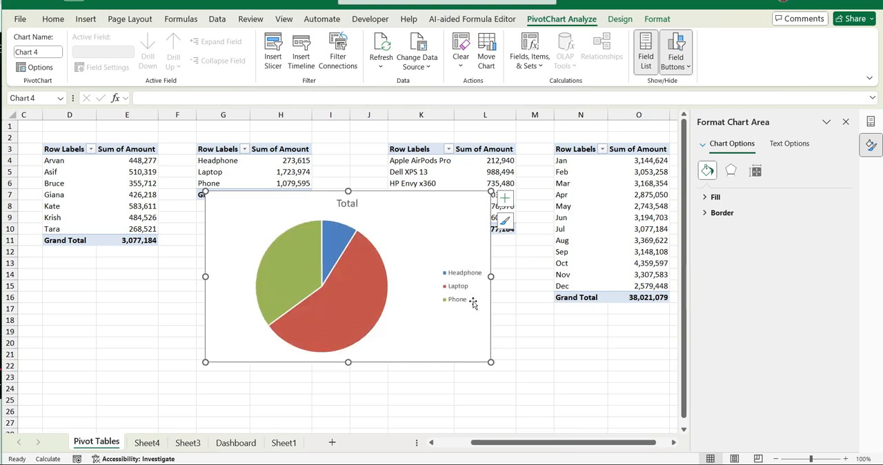
click(505, 198)
click(557, 227)
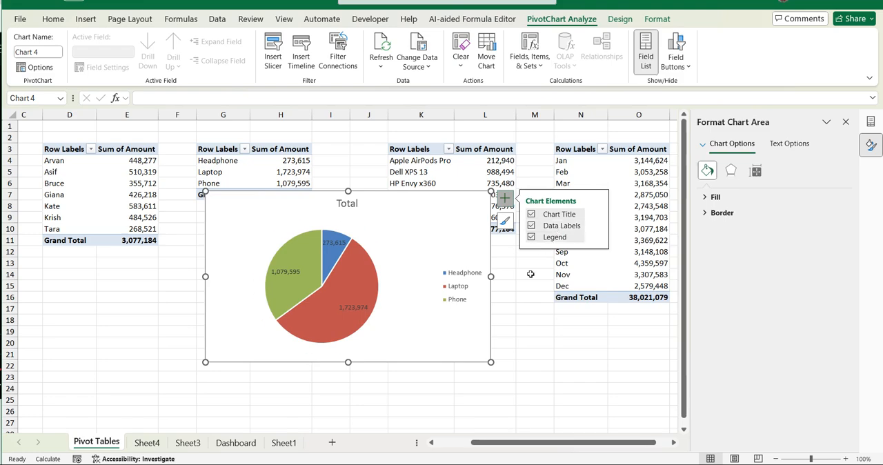
click(456, 277)
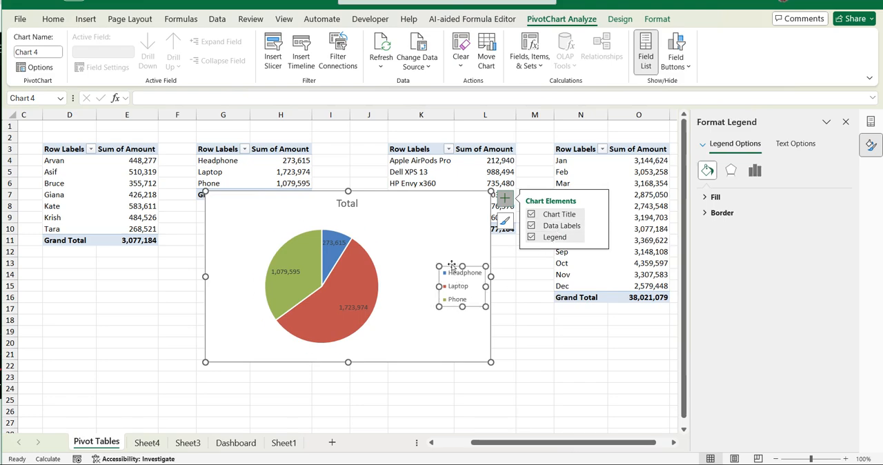
key(Delete)
right_click(359, 268)
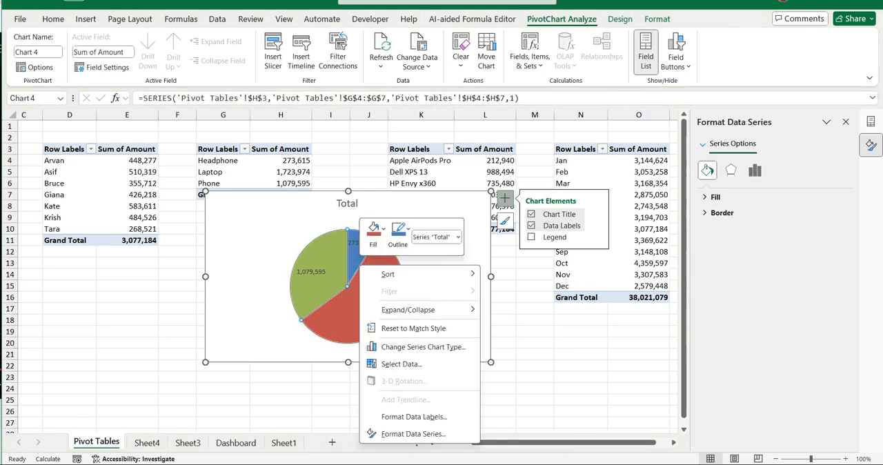
click(423, 434)
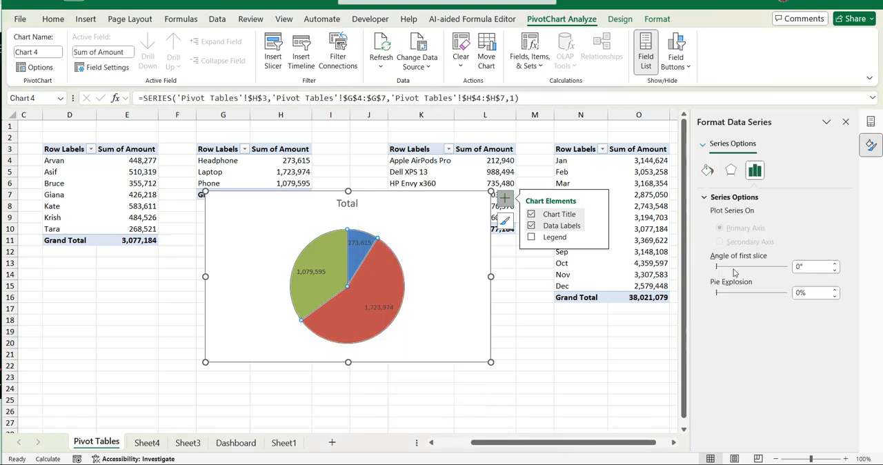
click(541, 237)
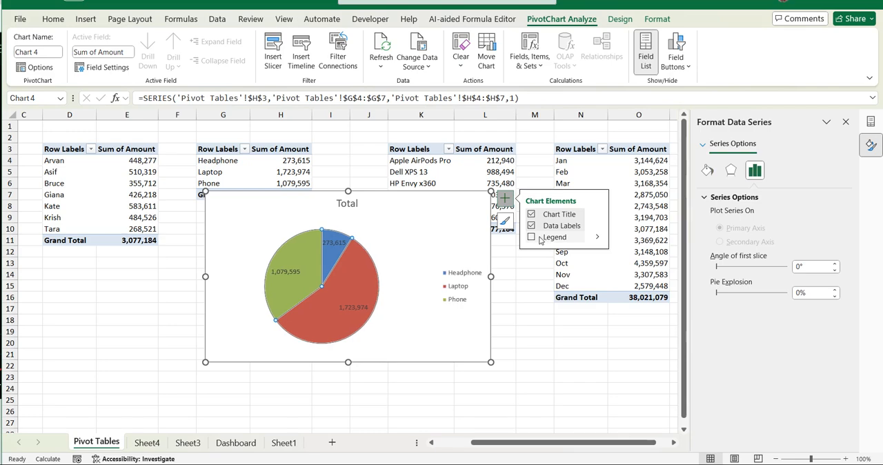
click(537, 239)
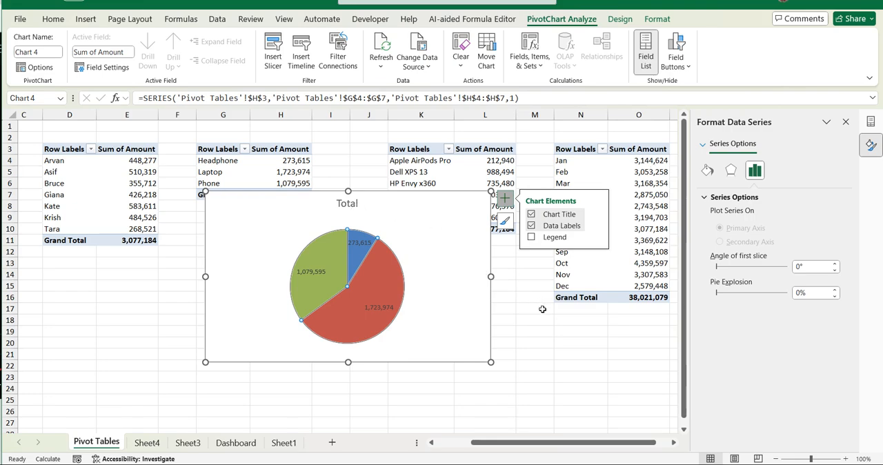
click(540, 311)
- Change the category pie chart's title to "Cateory wise sale report"
click(354, 203)
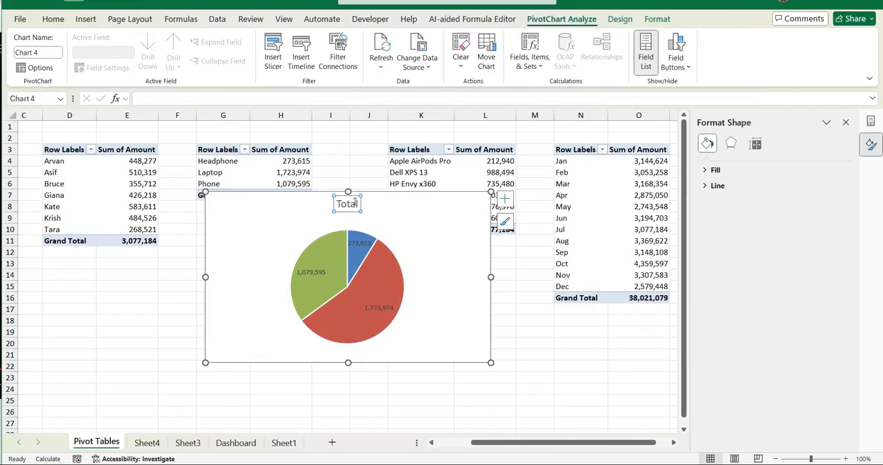
double_click(350, 205)
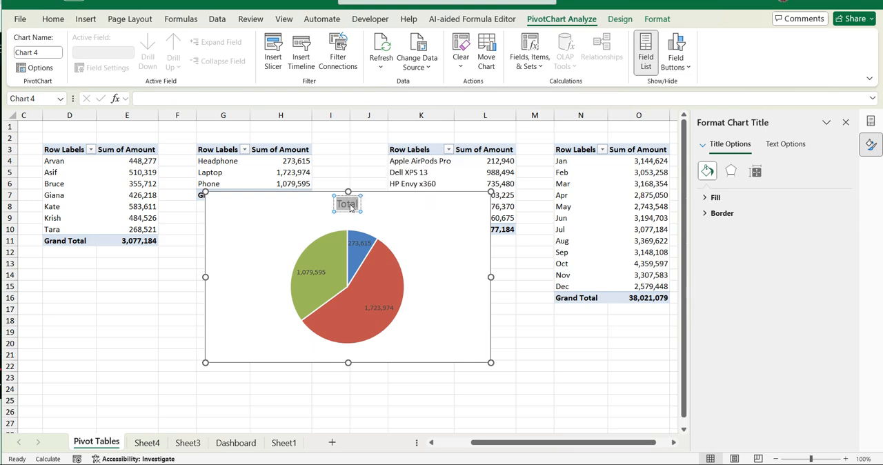
text(Cate)
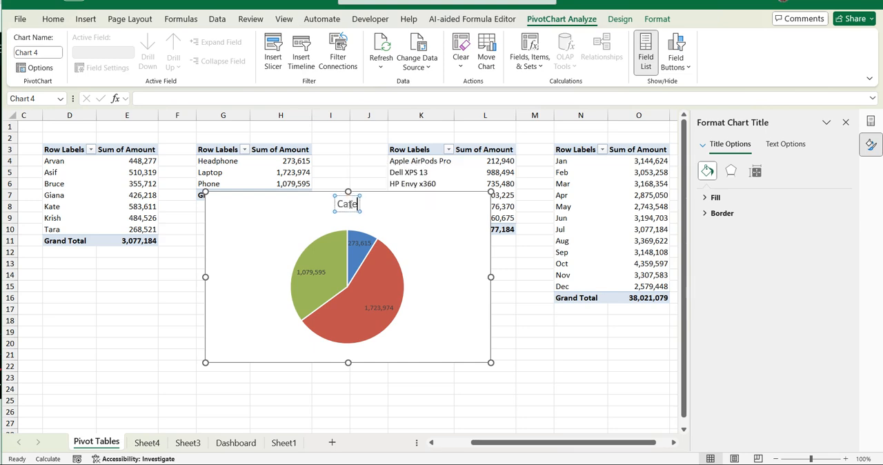
text(gory wise)
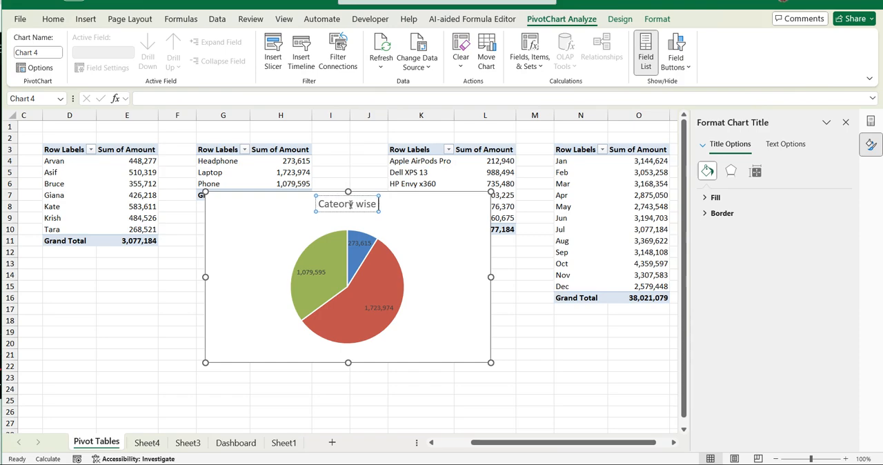
text( sale report)
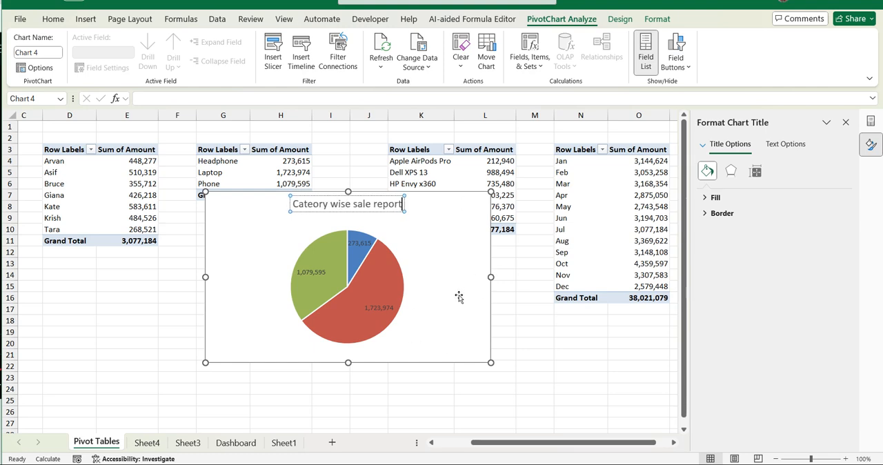
click(524, 332)
- Cut the category pie chart from the Pivot Tables sheet and paste it at cell B16 of Sheet4
click(424, 304)
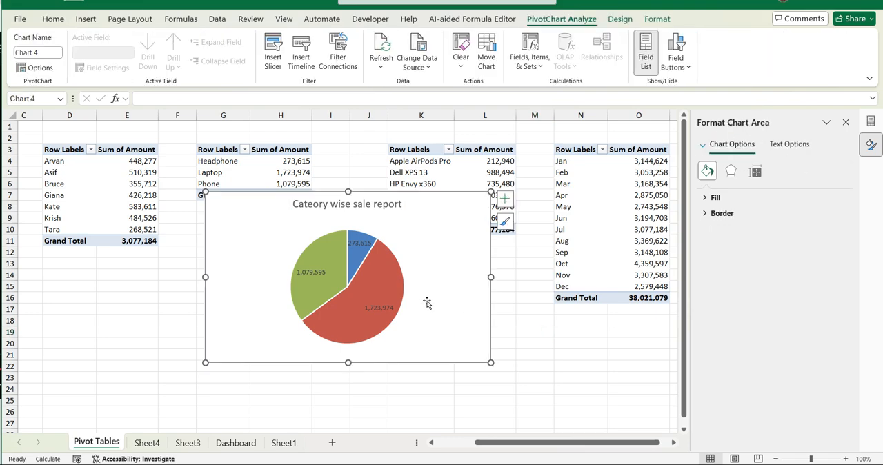
key(Delete)
click(147, 445)
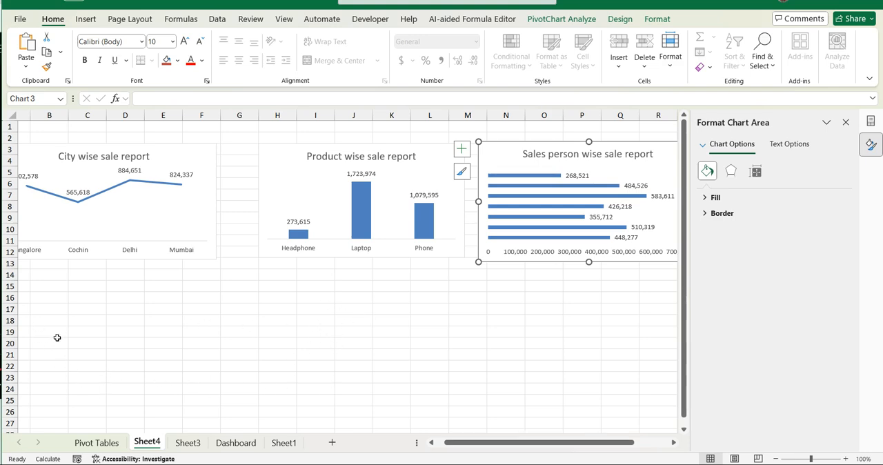
click(61, 297)
key(ctrl+v)
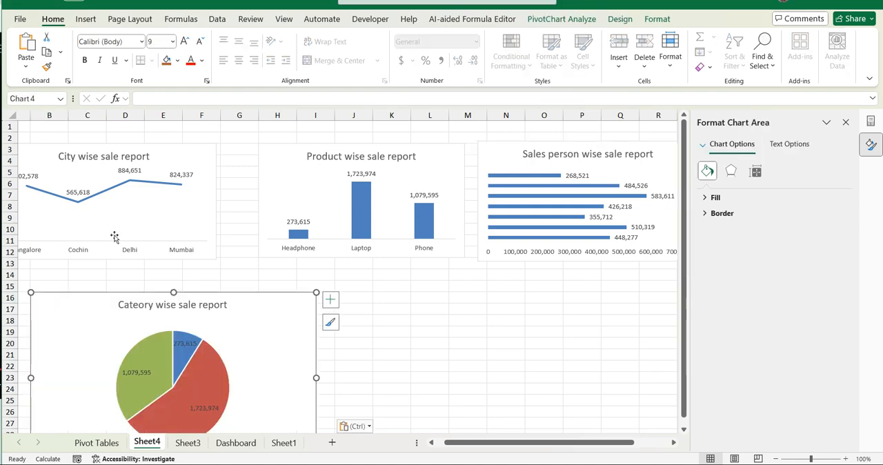
- Shrink the category pie chart and place it at about columns B to G, rows 14 to 24
drag(316, 293, 225, 341)
click(153, 367)
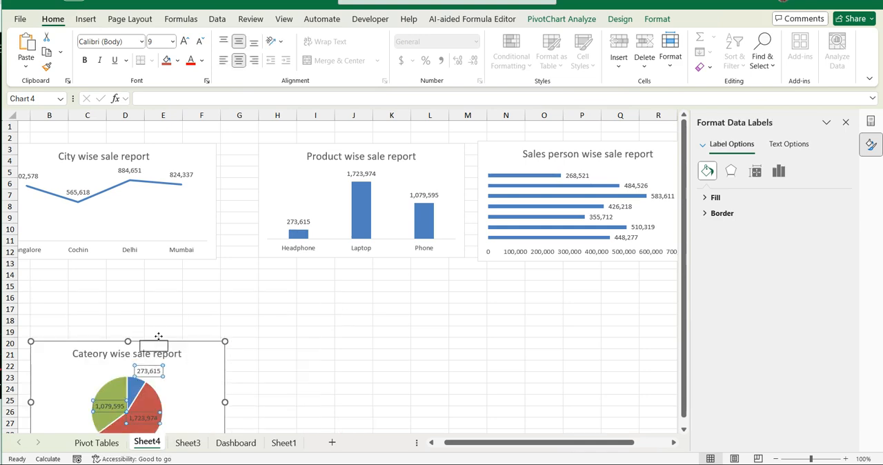
drag(52, 349, 63, 286)
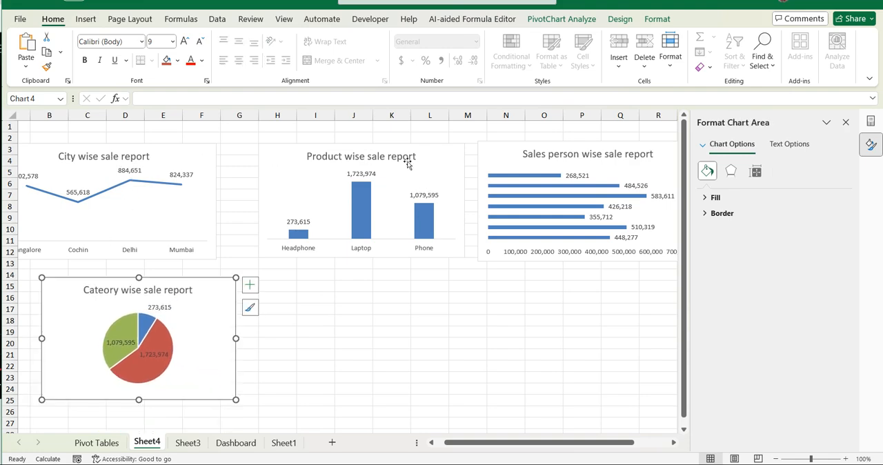
- Move the product chart to about columns H to M, rows 14 to 24, and the city chart above it at about columns G to M, rows 3 to 13
click(405, 154)
drag(276, 158, 281, 288)
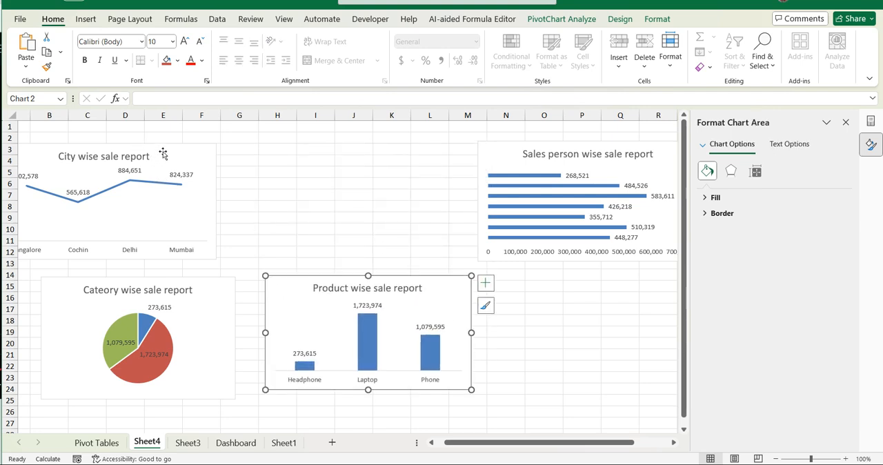
drag(164, 152, 415, 156)
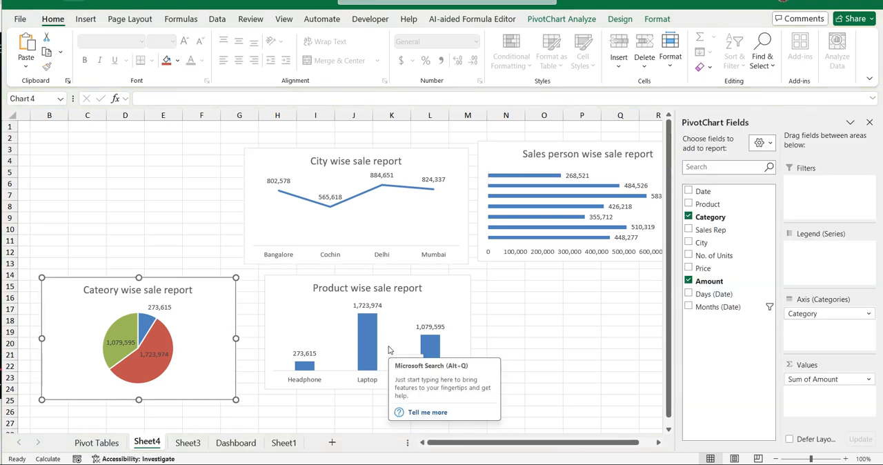
click(131, 146)
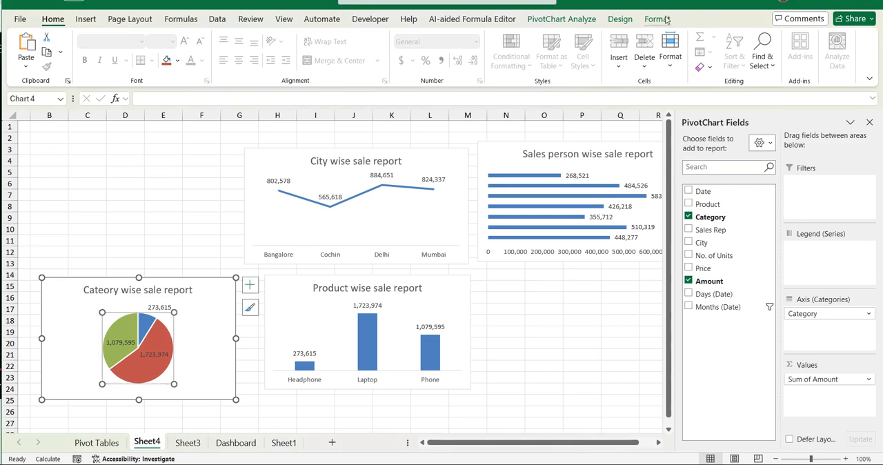
- Insert a slicer for the Months (Date) field from the category pie chart
click(86, 21)
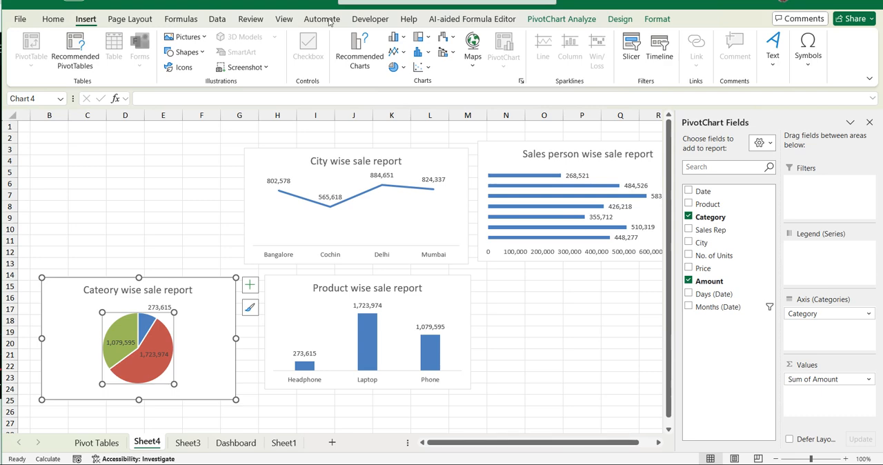
click(631, 53)
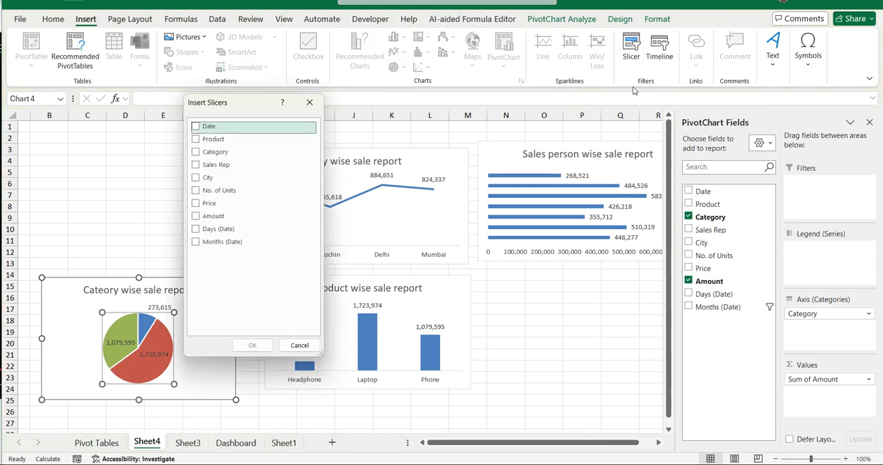
click(214, 244)
click(214, 244)
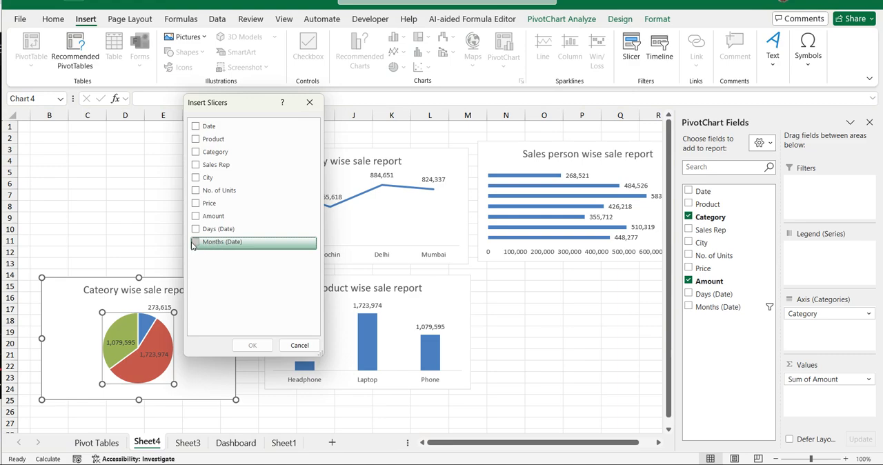
click(252, 344)
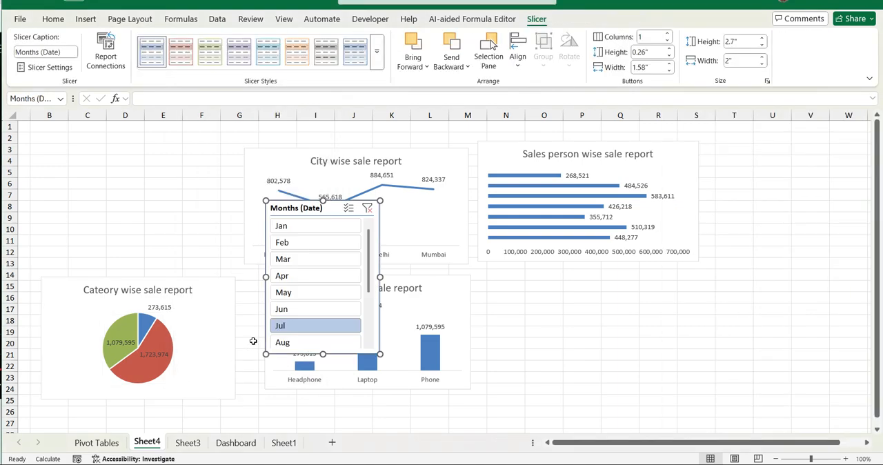
- Place the month slicer above the category pie chart, about 3.11" wide, with its buttons in 3 columns
drag(289, 209, 85, 131)
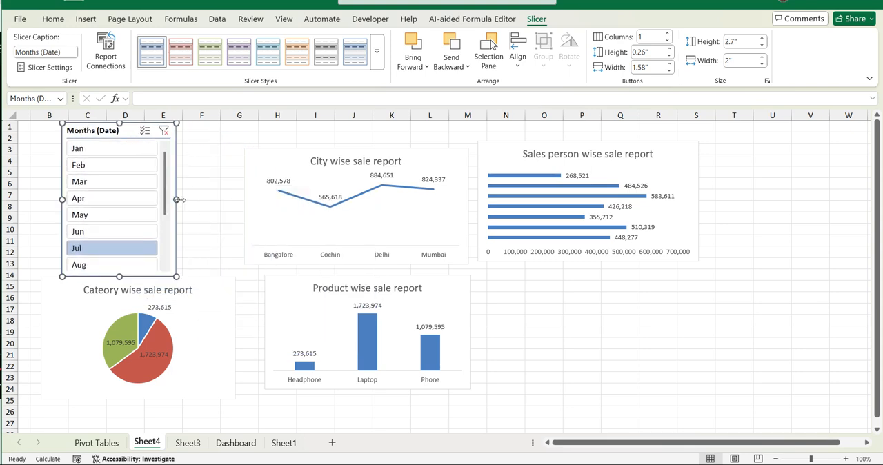
drag(178, 199, 239, 196)
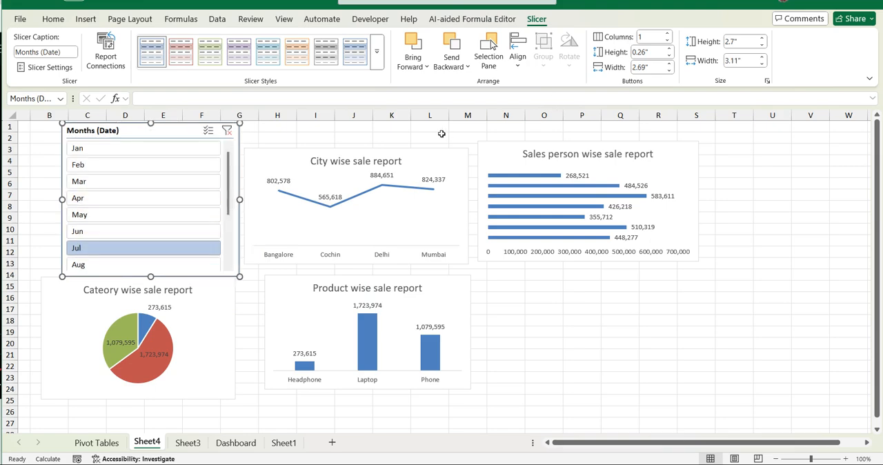
click(667, 36)
click(667, 35)
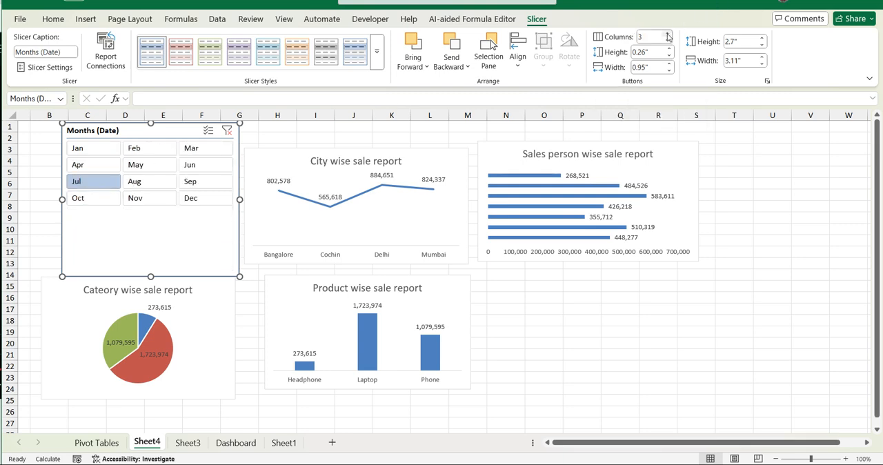
- Clear the month filter and fit the slicer, about 1.56" high, into about columns B to G, rows 4 to 11
drag(151, 276, 151, 209)
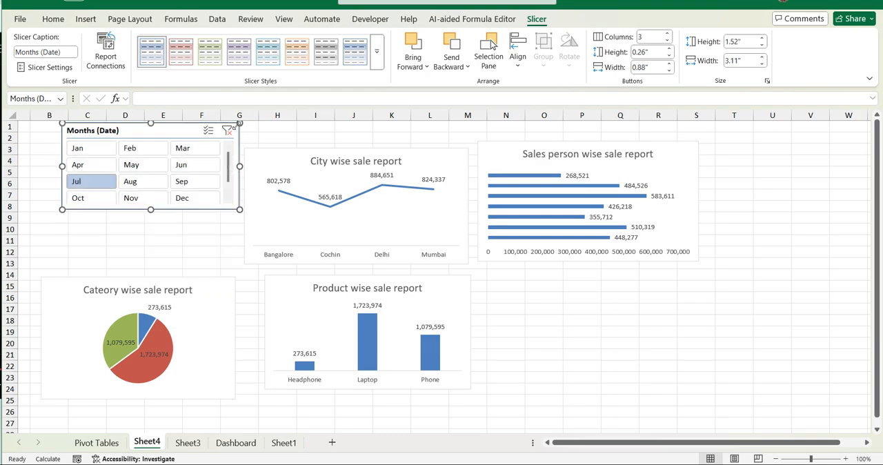
click(227, 130)
mouse_move(151, 210)
mouse_down()
mouse_move(151, 232)
mouse_move(152, 211)
mouse_up()
drag(161, 130, 153, 161)
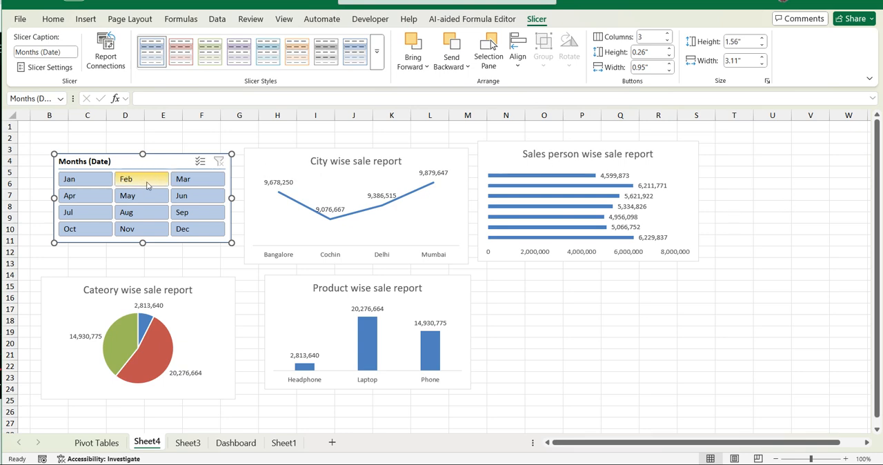
- Test the month slicer by filtering the dashboard charts by Jan, Feb, Mar, May and Apr in turn
click(71, 181)
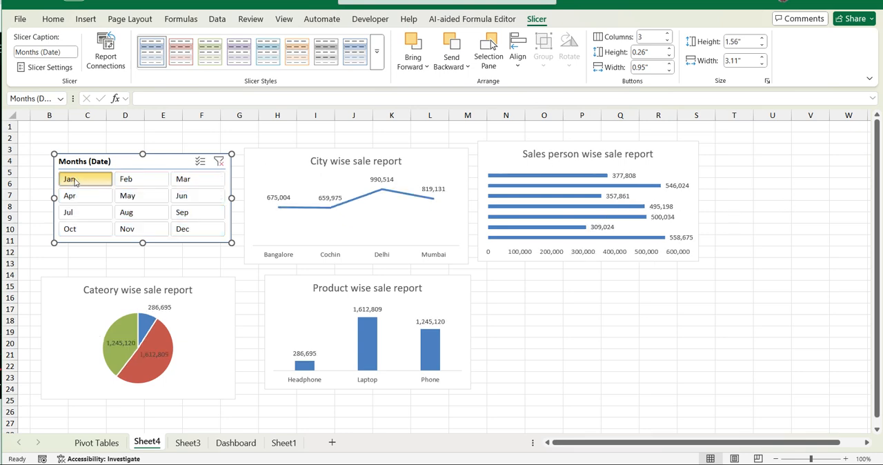
click(136, 181)
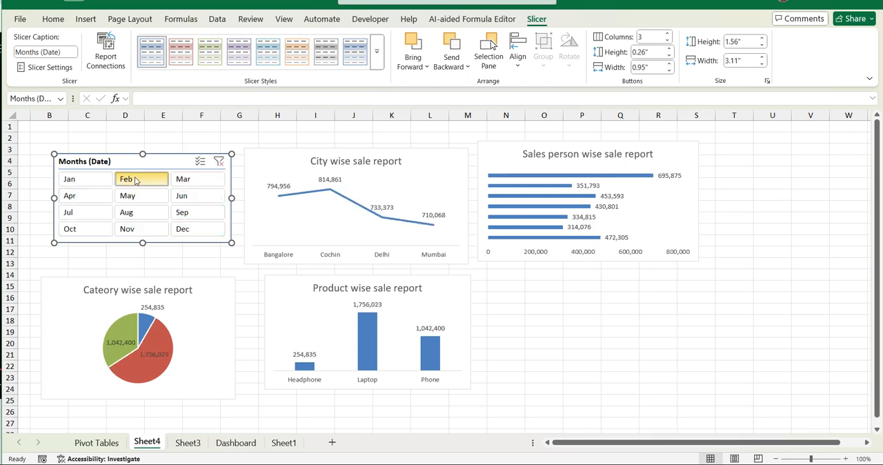
click(184, 179)
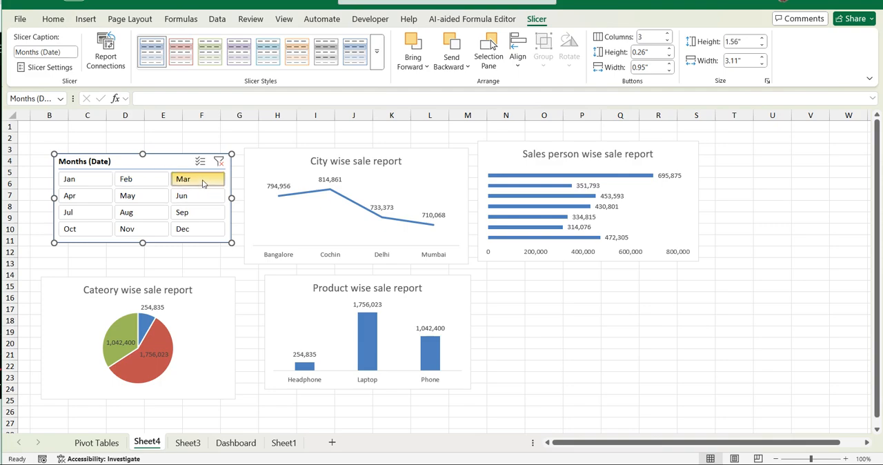
click(137, 196)
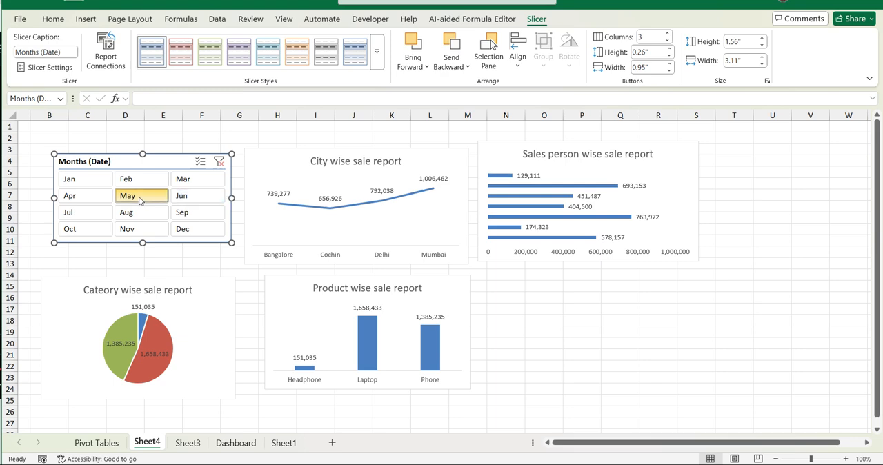
click(78, 194)
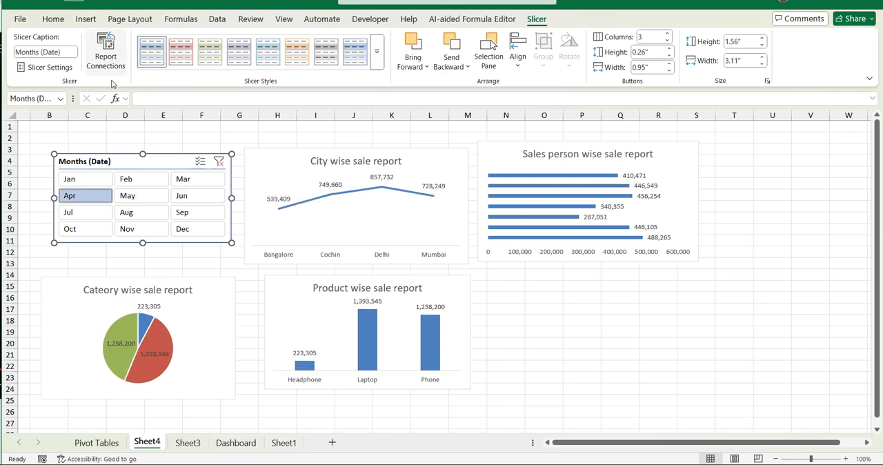
- Examine which pivot tables are connected to the month slicer, enlarging the report connections list to show every entry
click(107, 55)
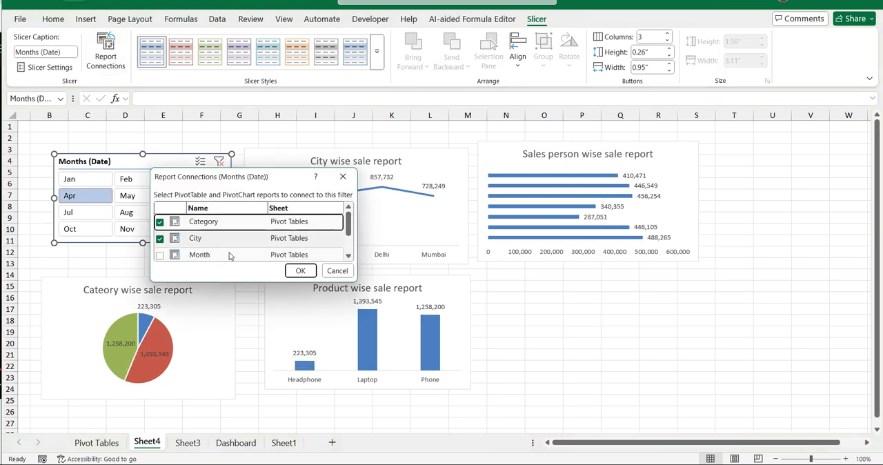
scroll(233, 253, down, 1)
scroll(234, 251, up, 2)
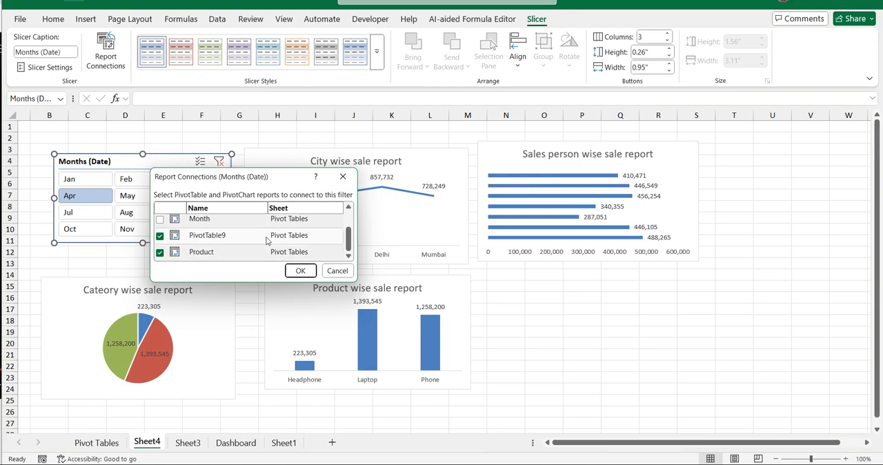
scroll(166, 239, down, 1)
scroll(169, 235, up, 1)
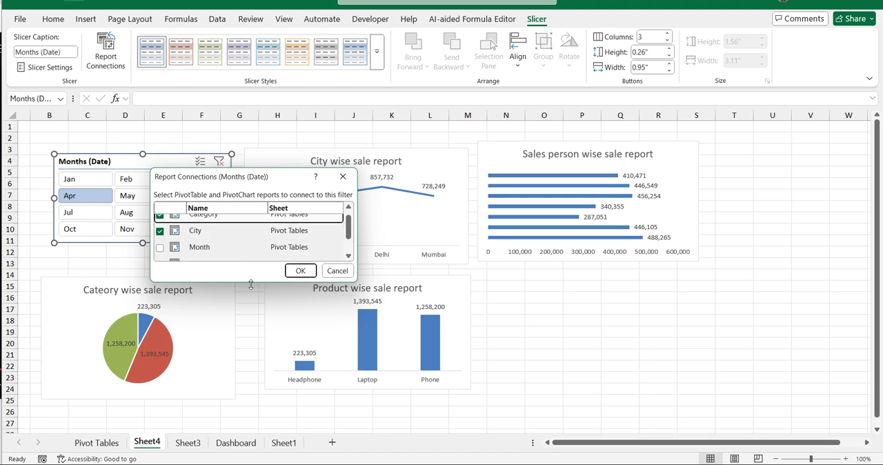
drag(252, 282, 251, 377)
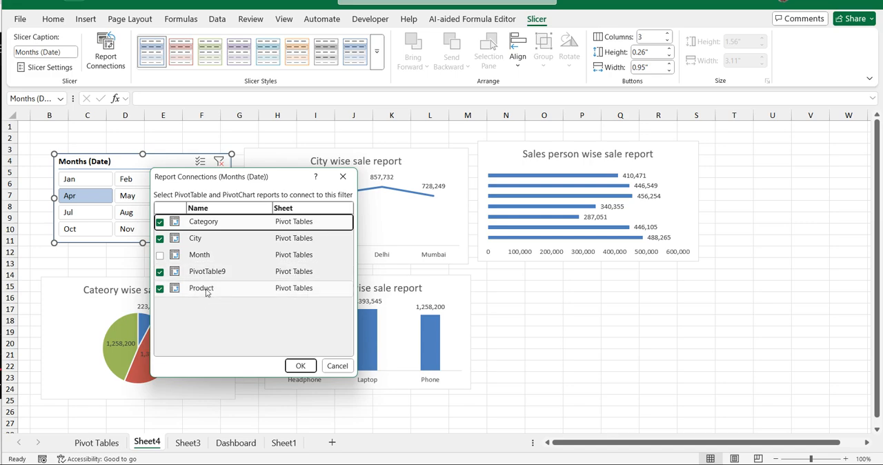
click(298, 366)
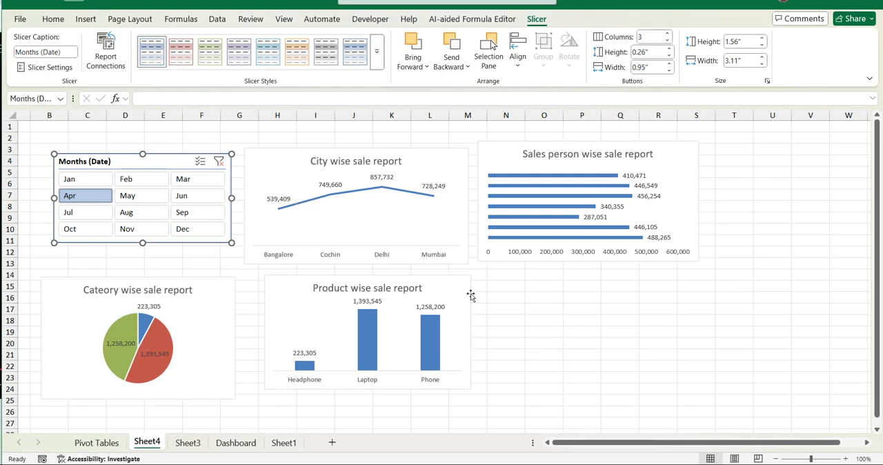
- Check the charts month by month with the slicer for Jan, Feb, Mar, Jun, Sep, Aug, Jul, Oct and Jan again, and clear the filter
click(80, 185)
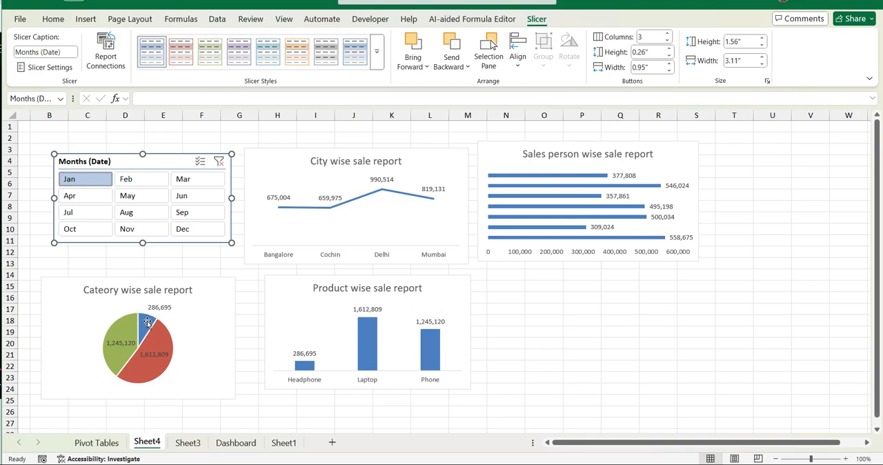
click(133, 185)
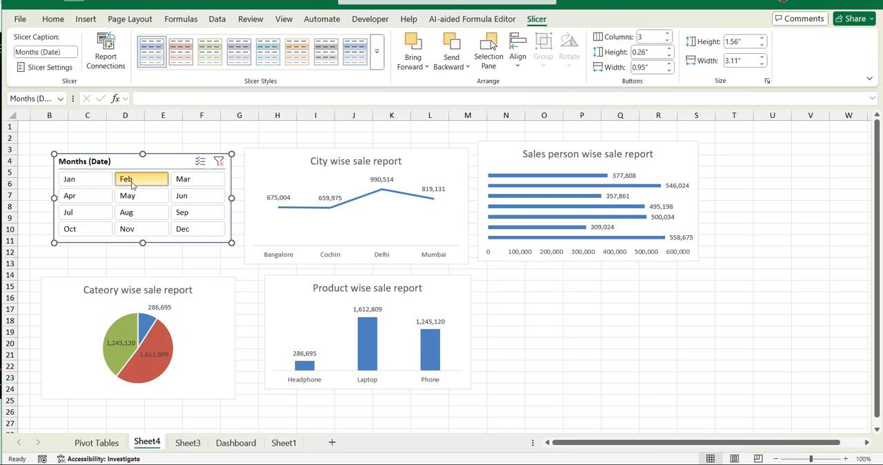
click(190, 186)
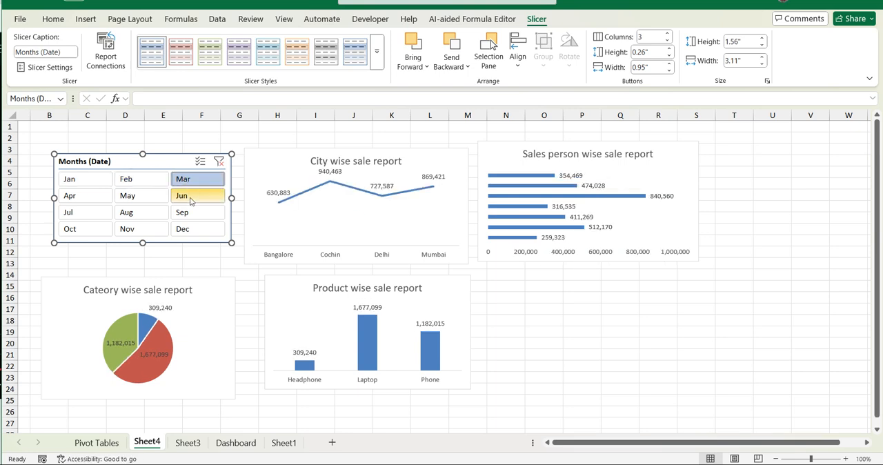
click(191, 198)
click(195, 213)
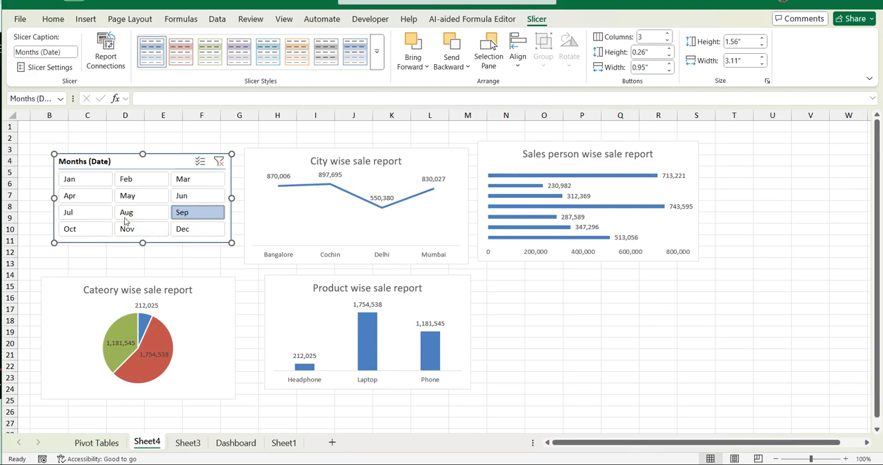
click(138, 213)
click(83, 214)
click(77, 231)
click(84, 180)
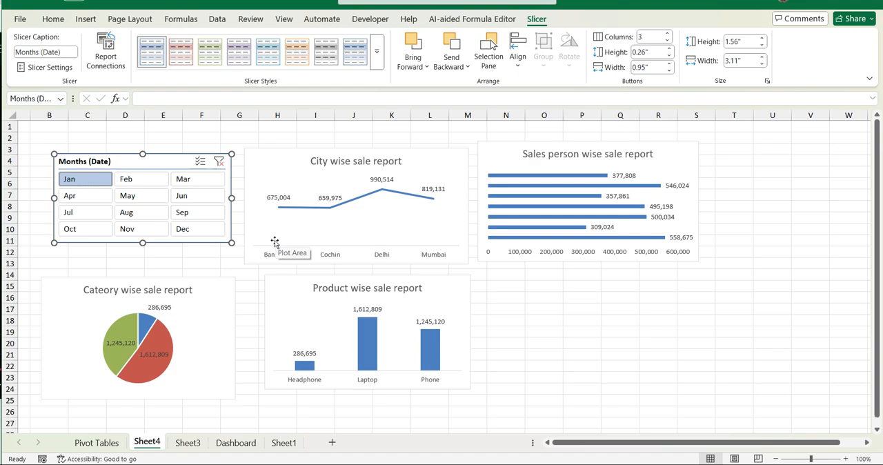
click(219, 161)
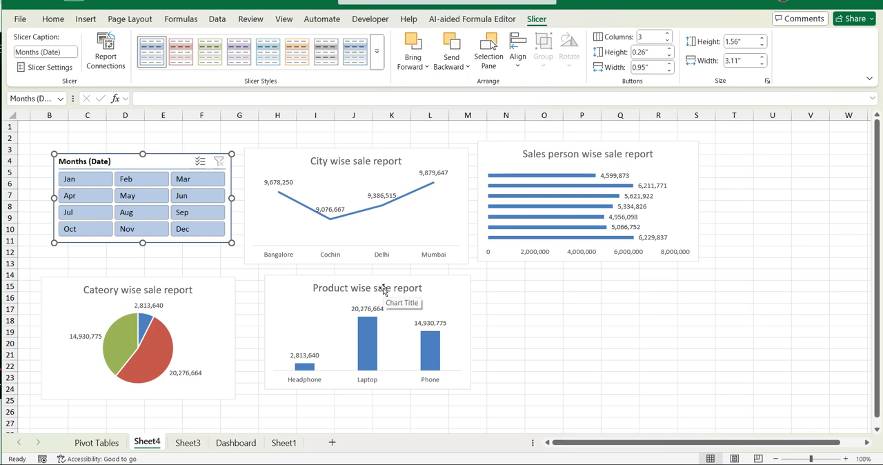